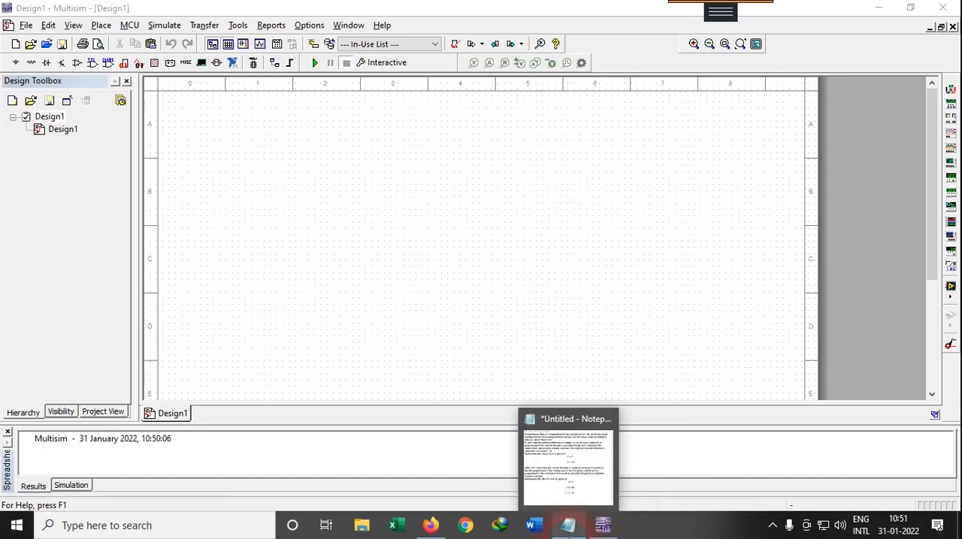
Step: Switch to the Notepad notes and study the voltage form of Ohm's law, including the constant physical conditions and V α I
click(568, 525)
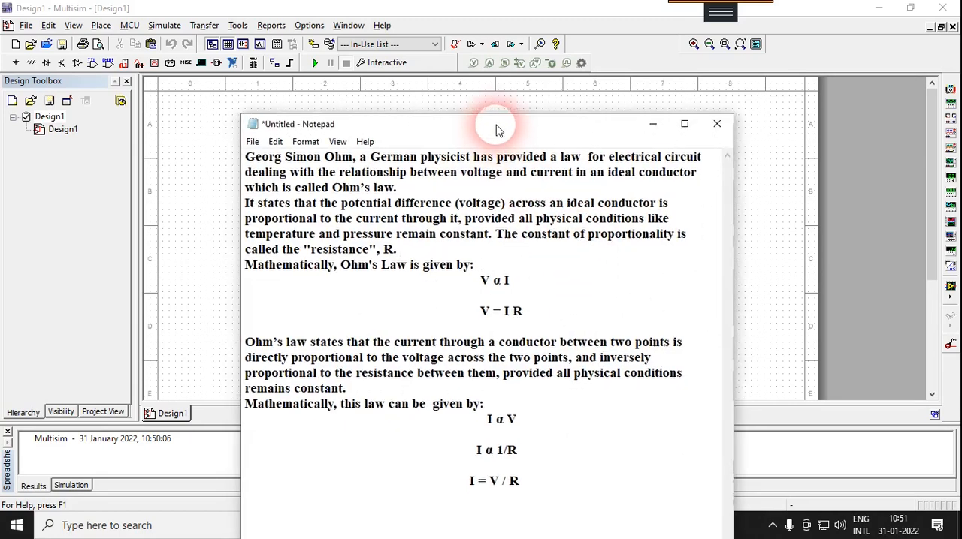
drag(496, 129, 513, 101)
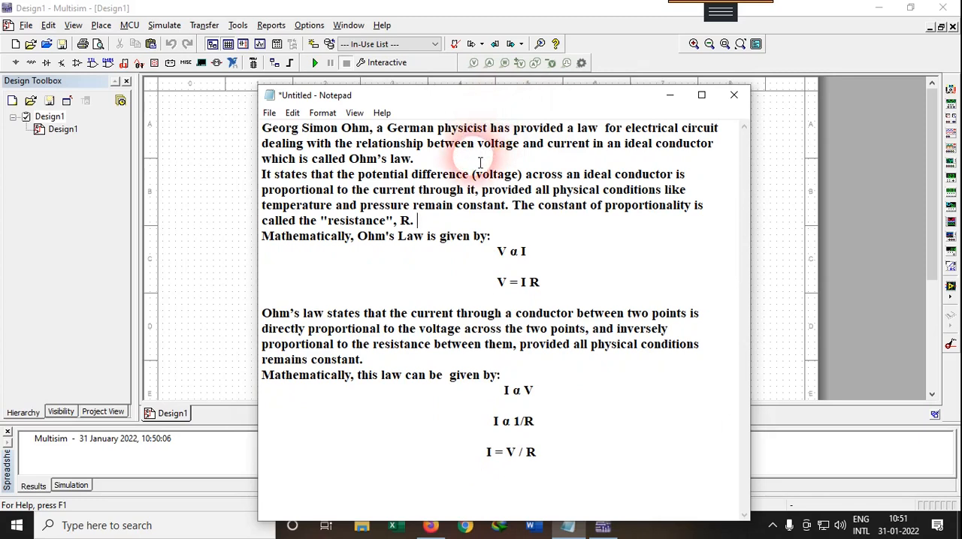
drag(262, 128, 365, 129)
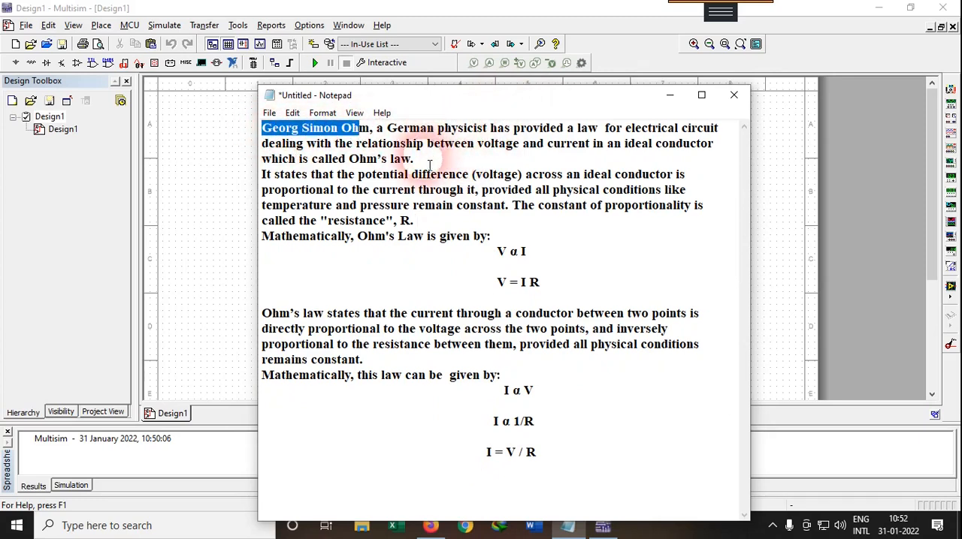
drag(483, 144, 590, 144)
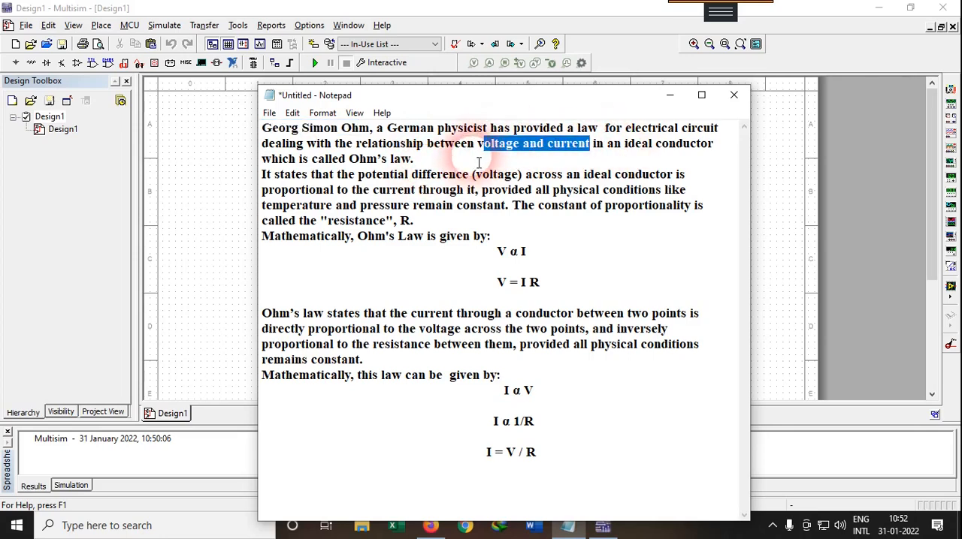
drag(477, 159, 373, 164)
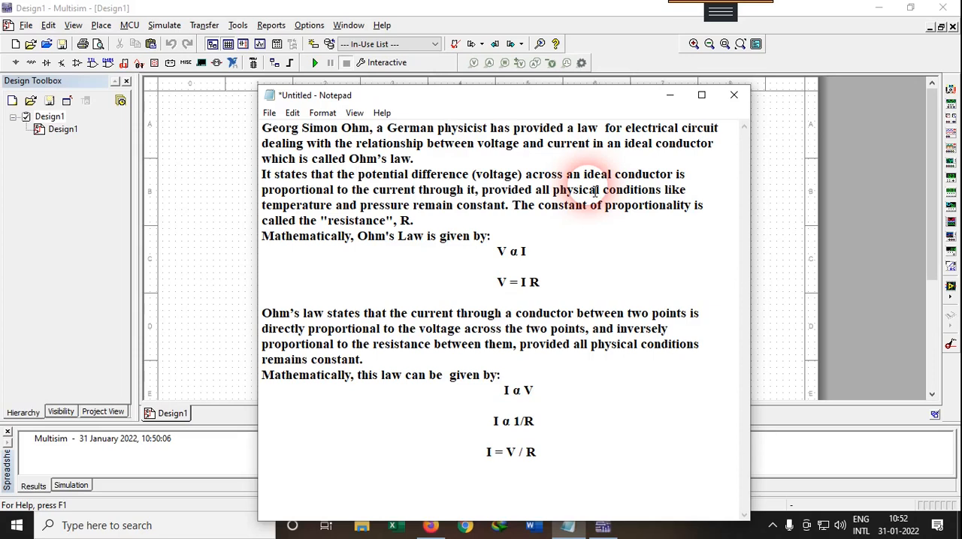
drag(591, 192, 662, 192)
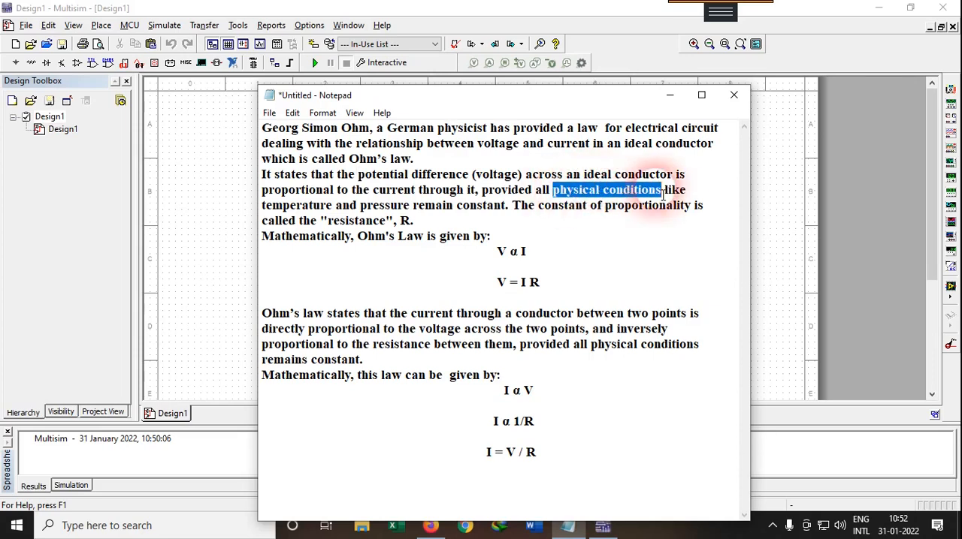
drag(313, 208, 448, 205)
click(314, 209)
drag(272, 213, 418, 212)
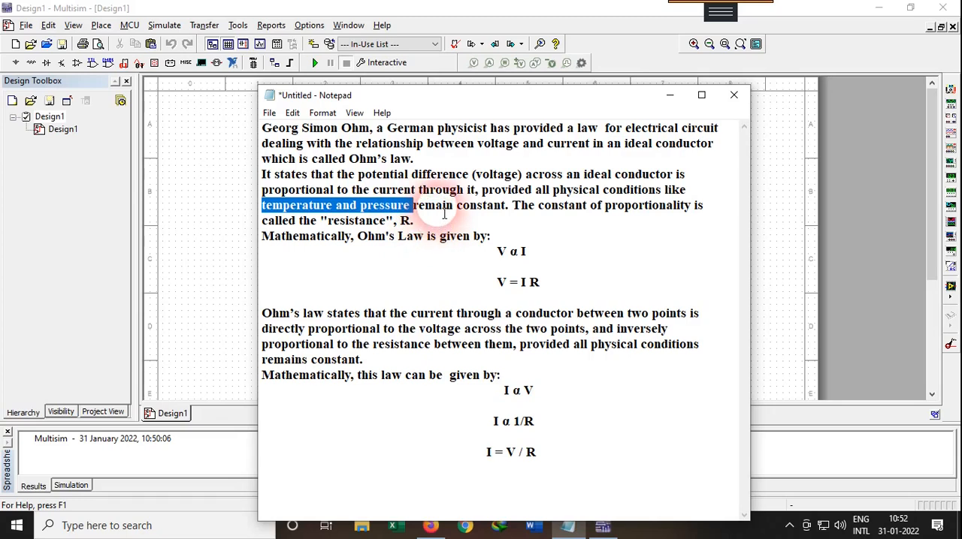
click(518, 214)
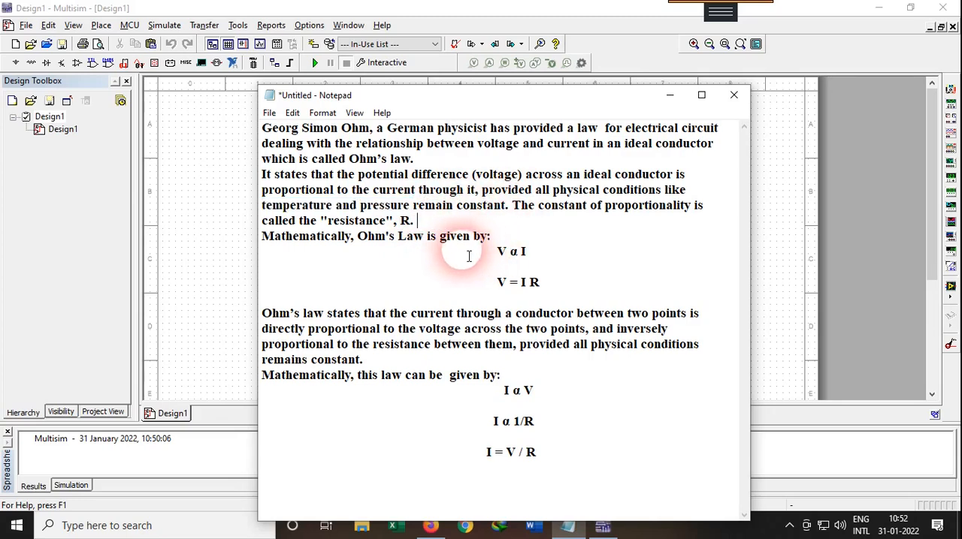
drag(497, 258, 548, 254)
click(560, 254)
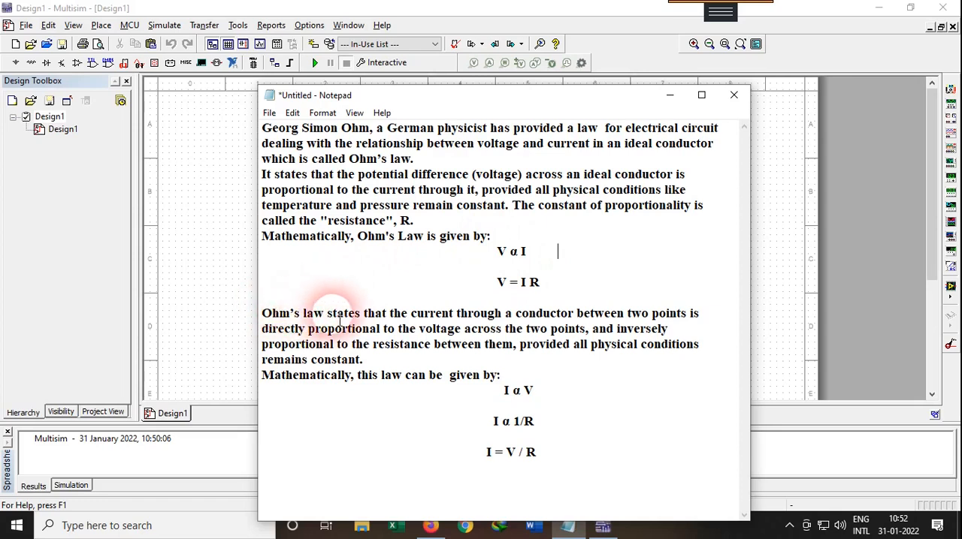
Step: Study the current form of Ohm's law, including I α V, I α 1/R and I = V / R, and minimize the notes
drag(365, 316, 707, 320)
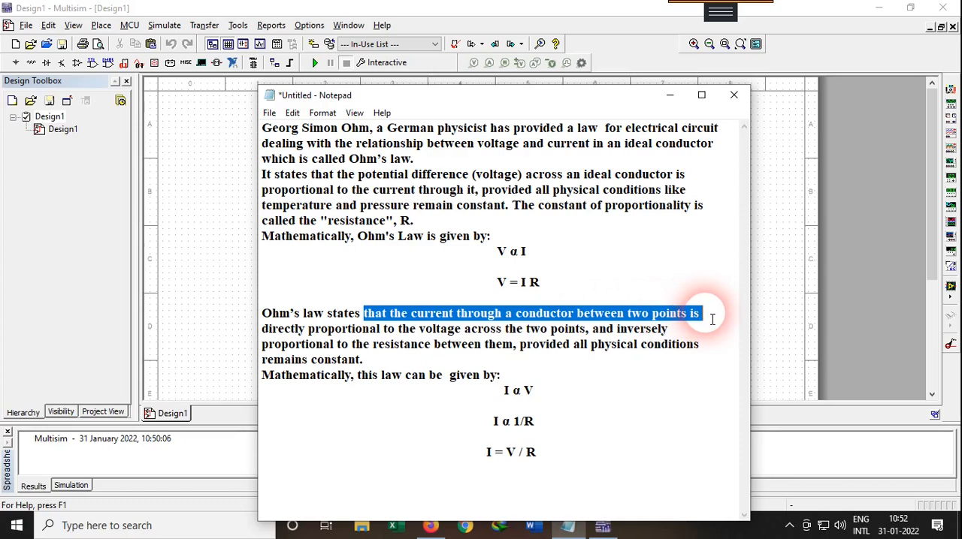
drag(261, 331, 687, 361)
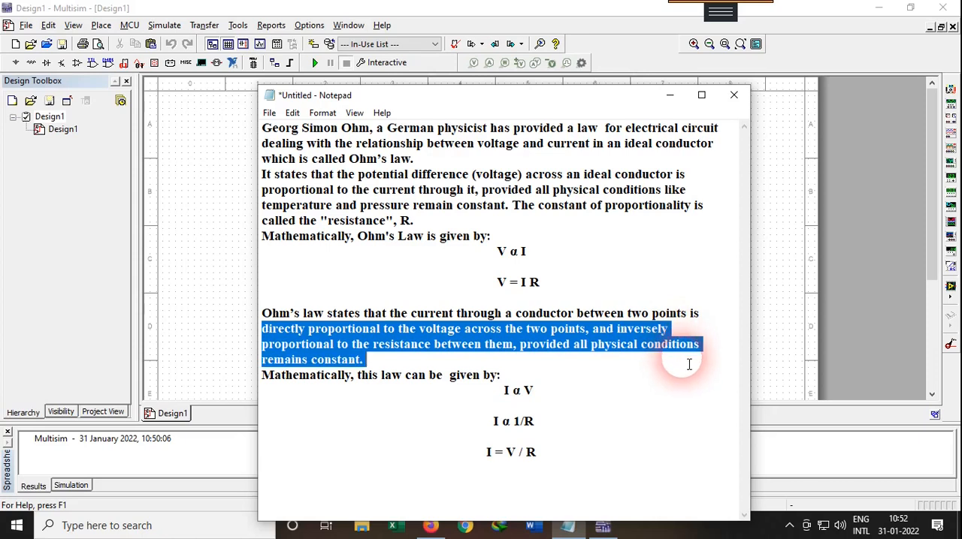
click(620, 365)
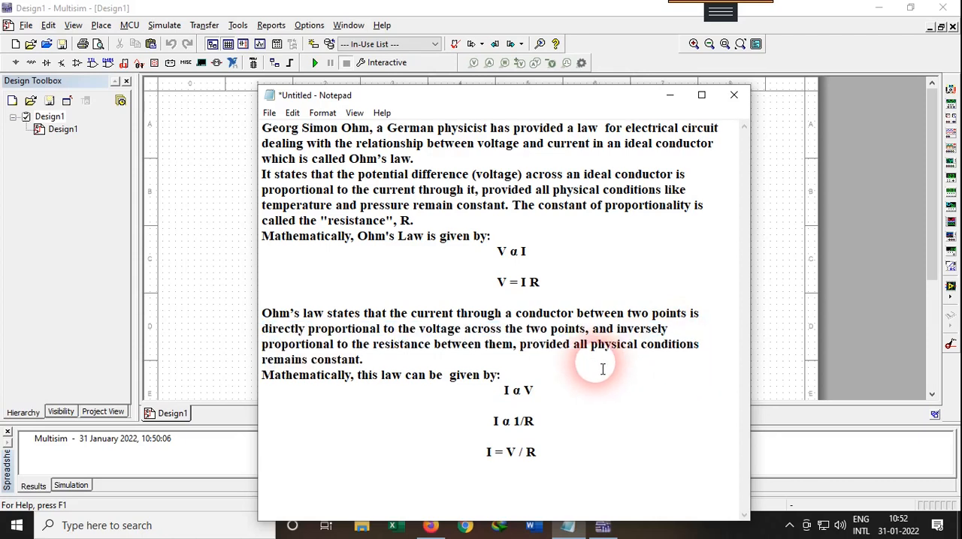
click(390, 363)
click(485, 393)
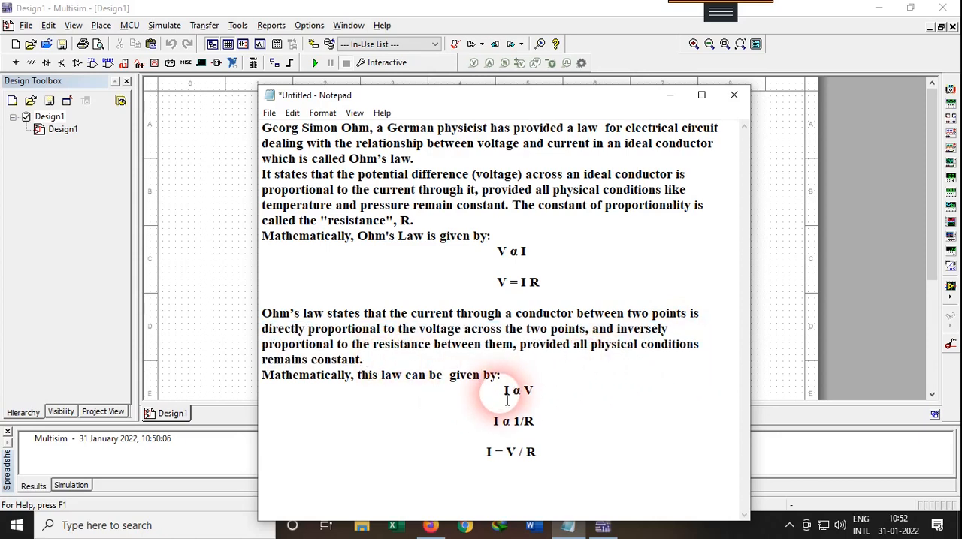
drag(509, 398, 542, 398)
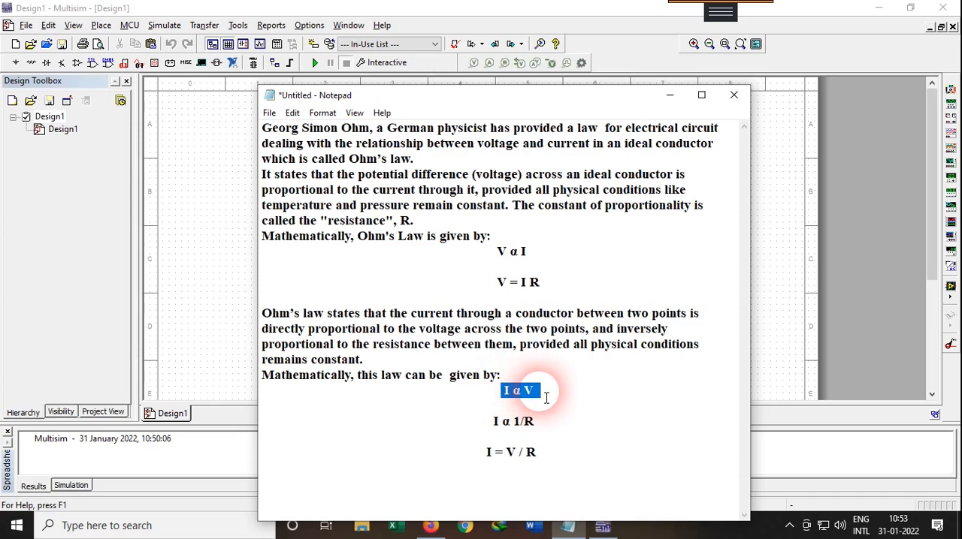
drag(488, 425, 559, 428)
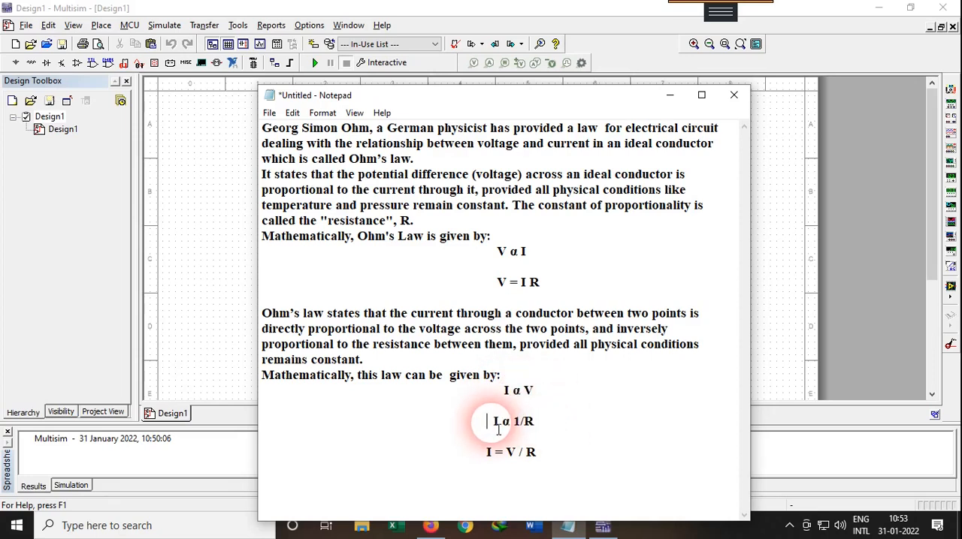
drag(499, 429, 542, 430)
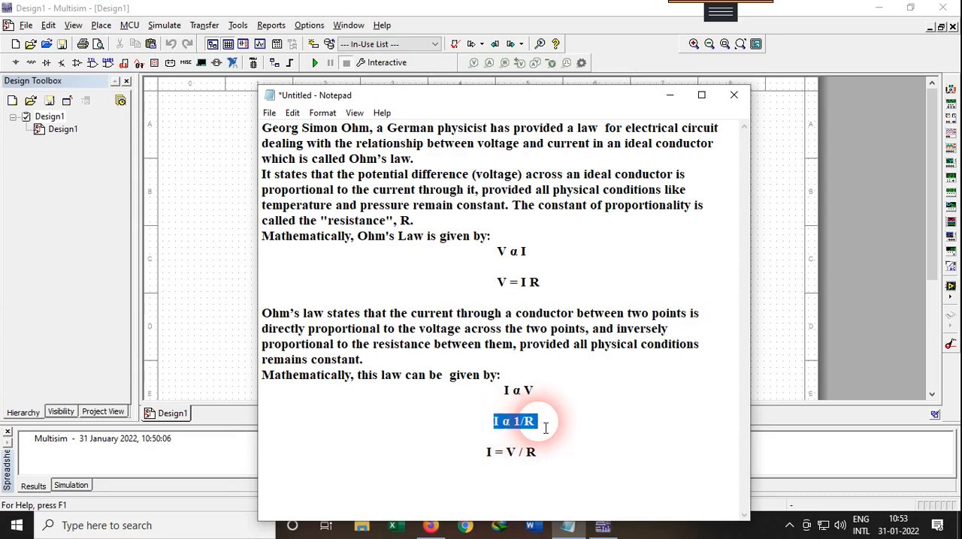
drag(483, 453, 551, 455)
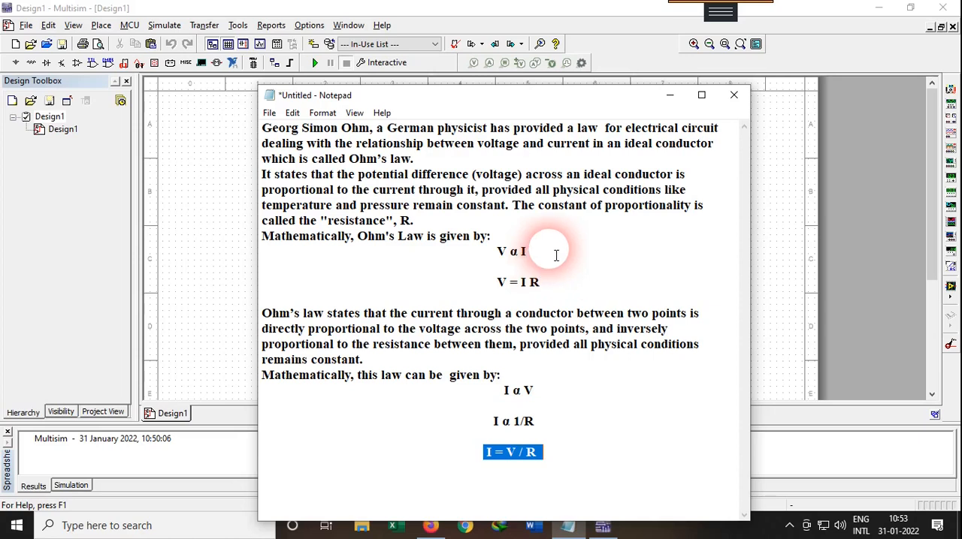
click(676, 103)
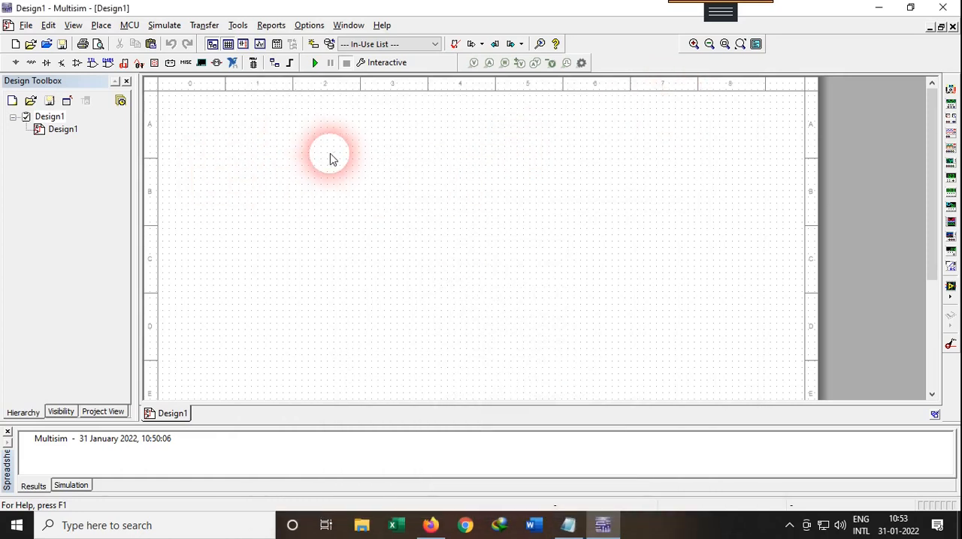
Step: Place a DC_POWER source from the POWER_SOURCES family in the left half of the schematic
click(15, 65)
click(283, 183)
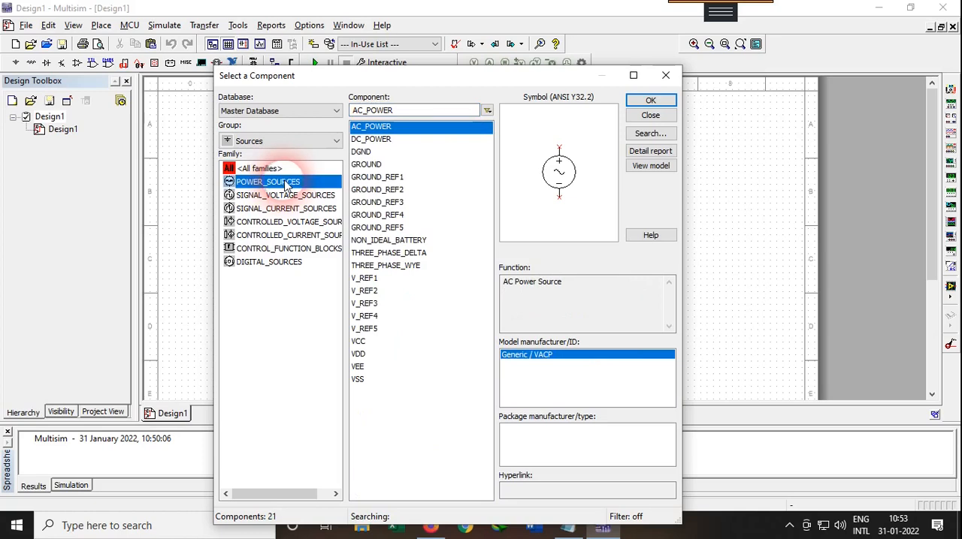
click(380, 140)
click(651, 100)
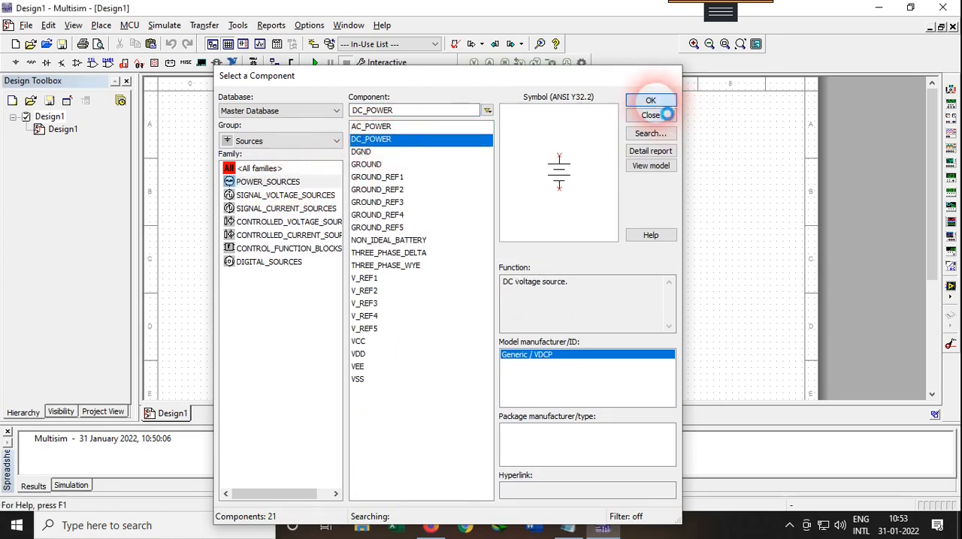
click(359, 221)
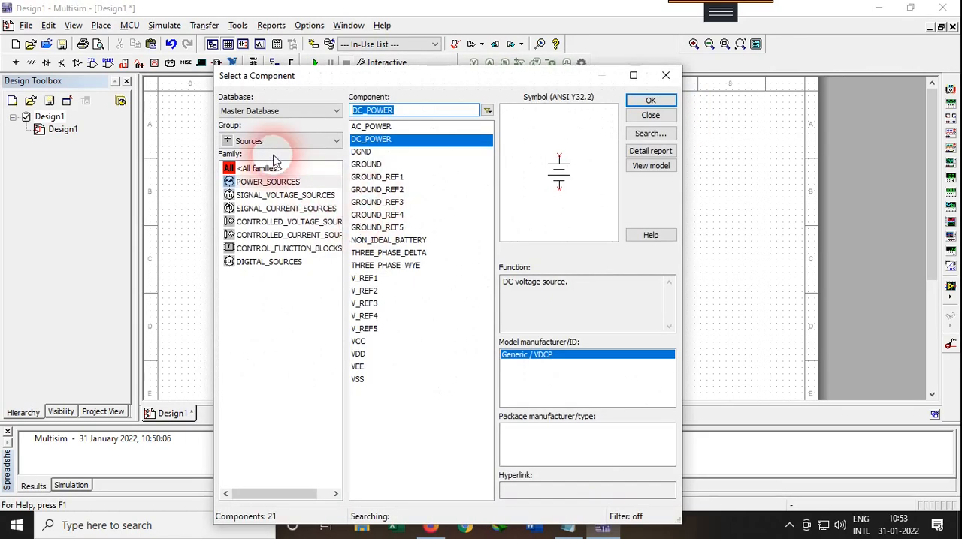
Step: Place an analog GROUND below and to the right of the DC source
click(369, 165)
click(652, 103)
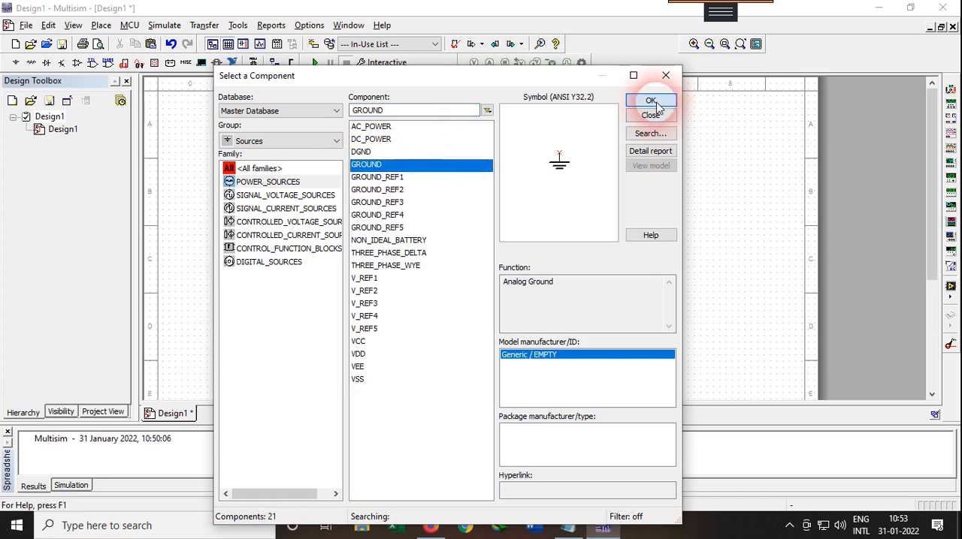
click(429, 266)
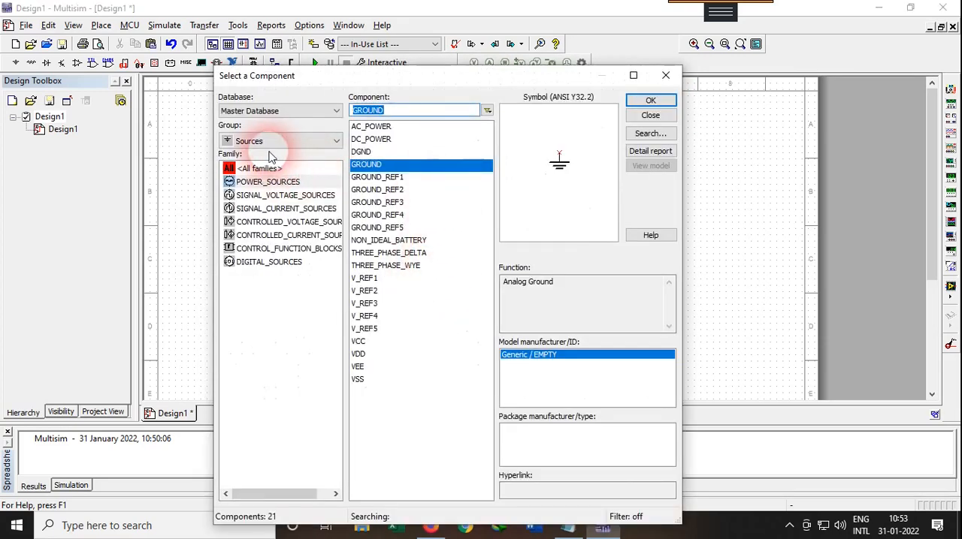
Step: Place a 1k resistor from the Basic group's RESISTOR family above and to the right of the DC source
click(272, 143)
click(273, 189)
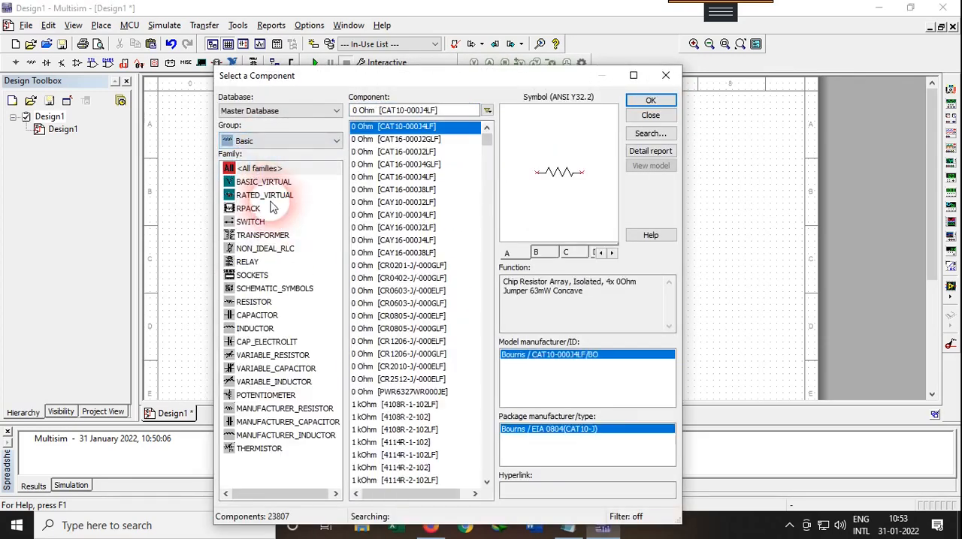
click(256, 302)
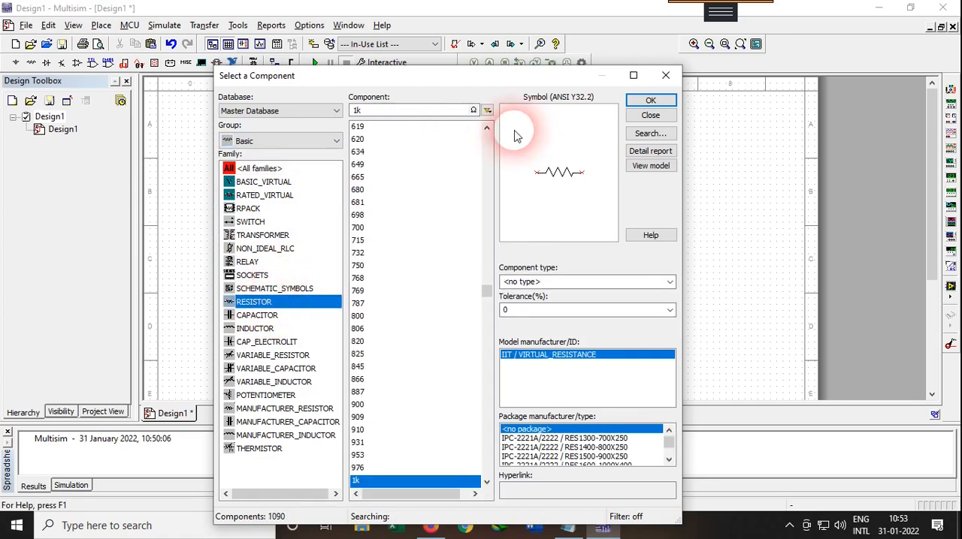
click(651, 101)
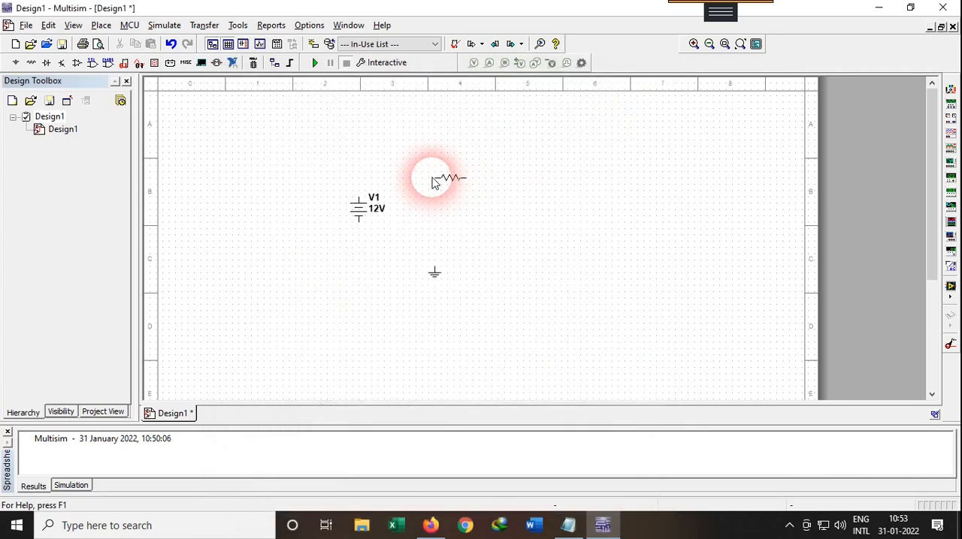
click(432, 183)
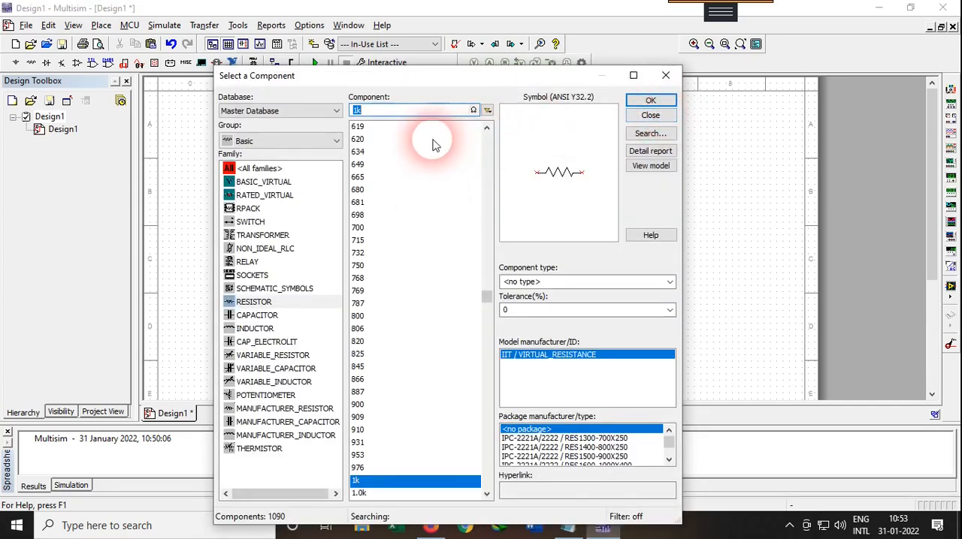
Step: Place a 500 Ω resistor to the right of the 1 kΩ resistor and finish adding components
text(5)
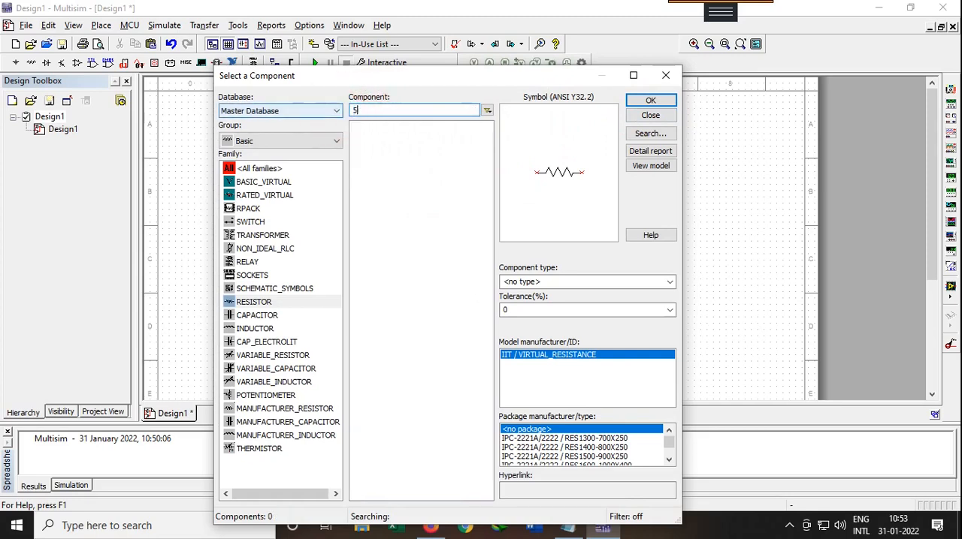
text(00)
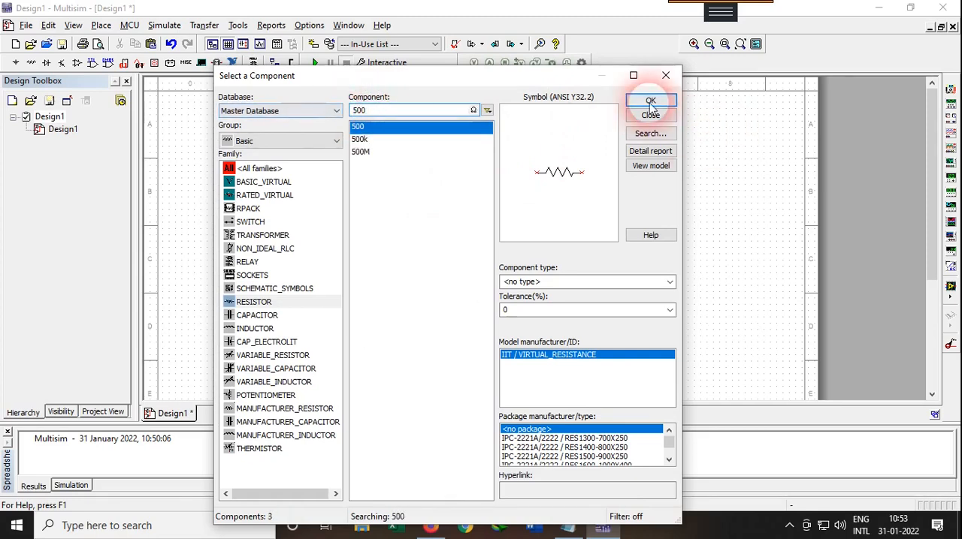
click(650, 102)
click(500, 213)
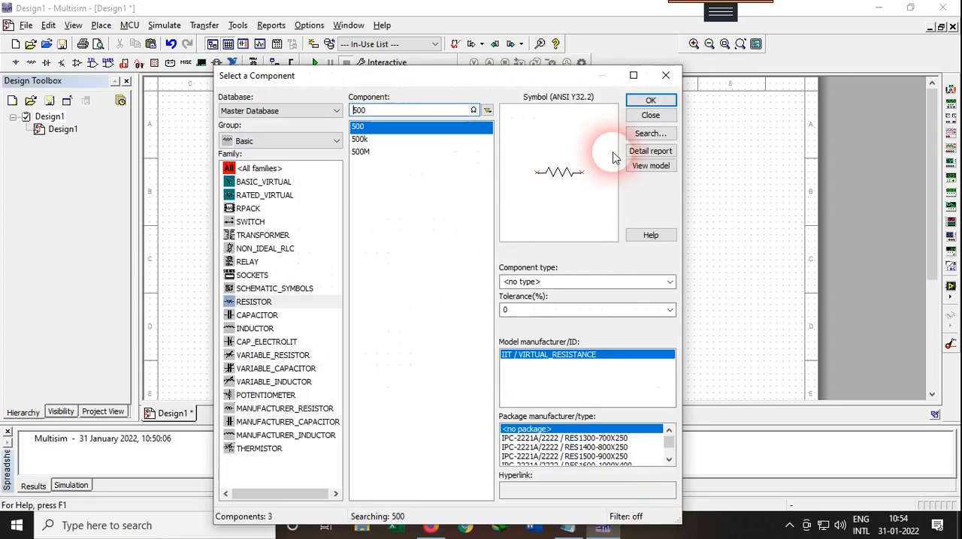
click(650, 115)
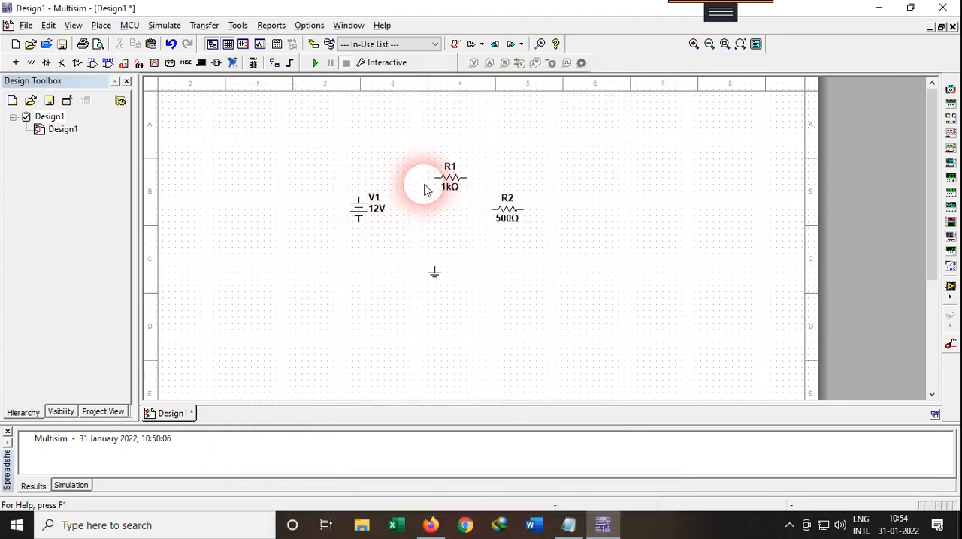
Step: Move resistor R1 slightly up and toward the DC source, shift R2 slightly up and left, and select R2
click(448, 181)
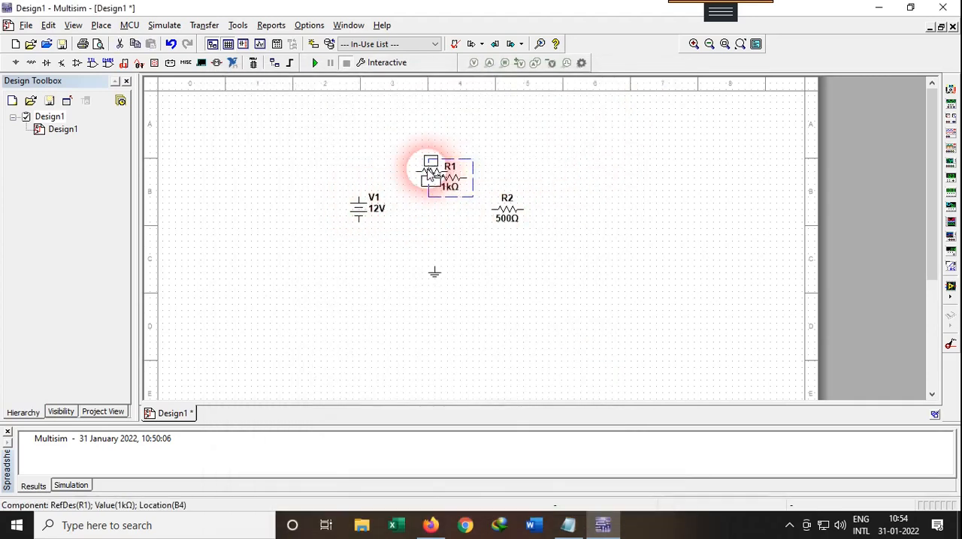
drag(427, 169, 428, 169)
click(491, 160)
drag(504, 216, 501, 205)
click(559, 187)
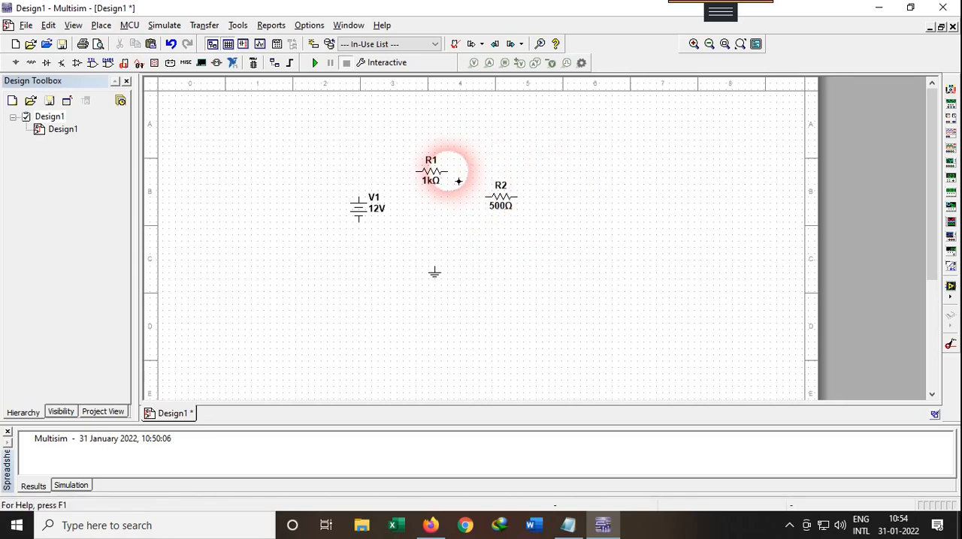
click(434, 178)
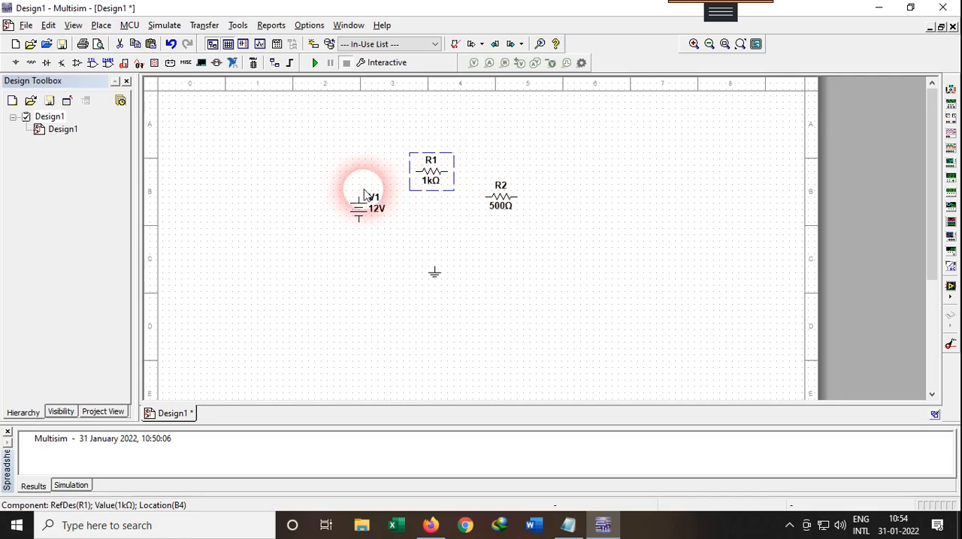
click(504, 204)
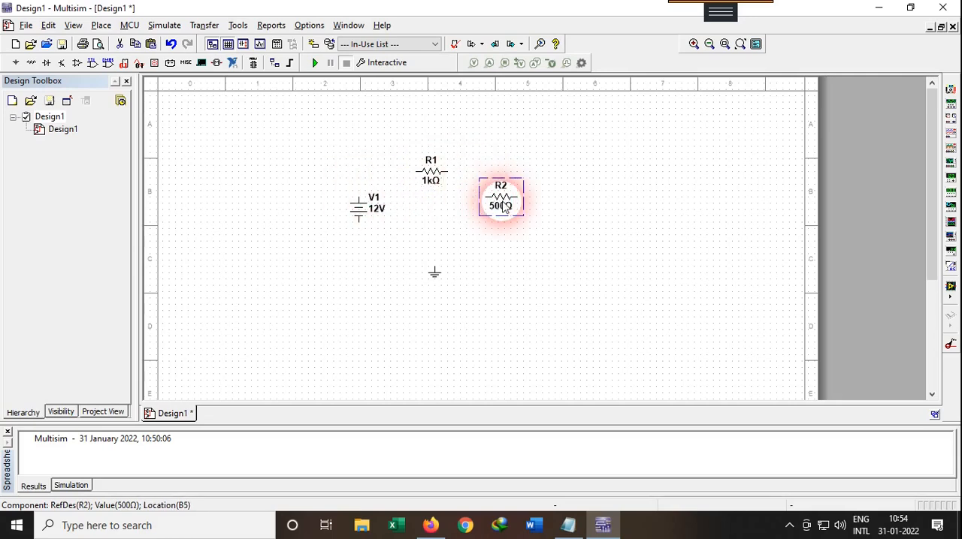
Step: Rotate resistor R2 90° clockwise and wire it between R1's right terminal and the ground
right_click(504, 205)
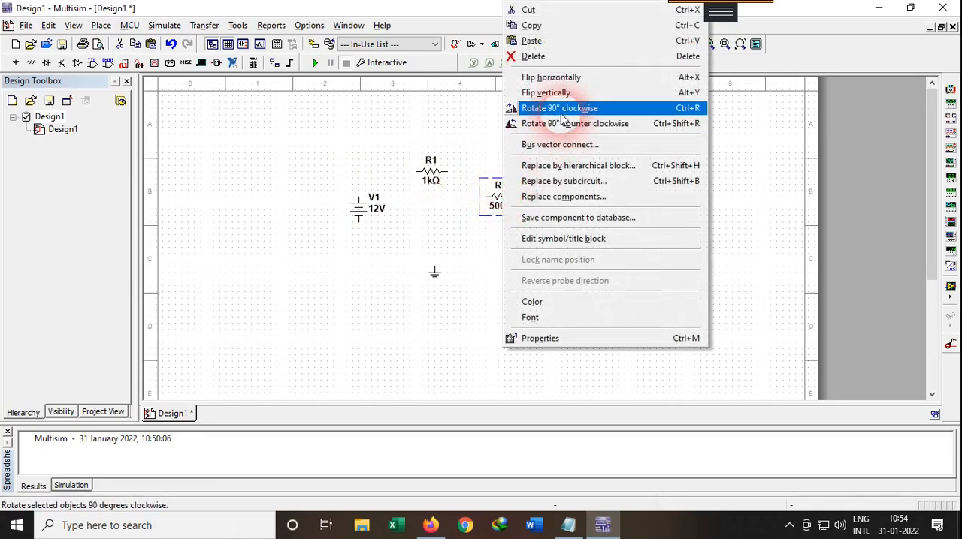
click(562, 113)
click(451, 180)
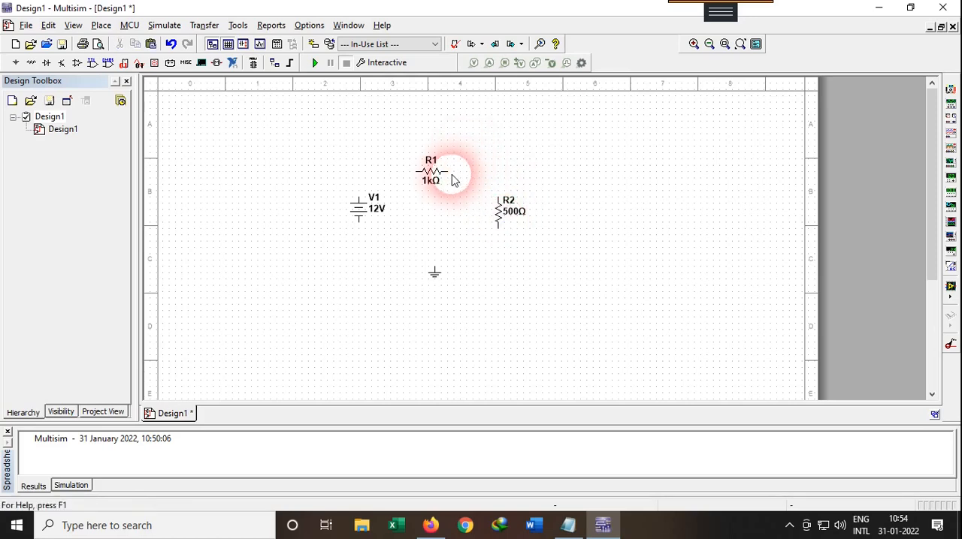
click(509, 196)
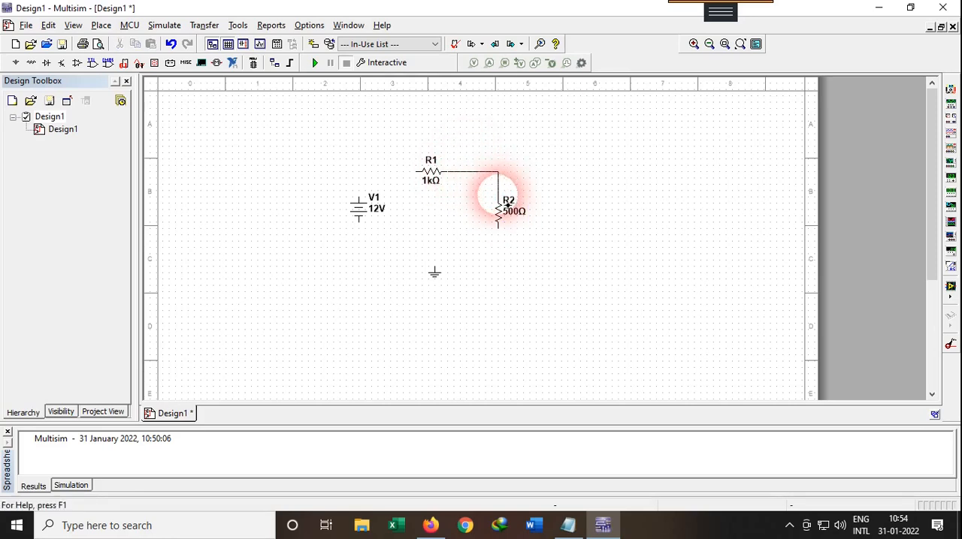
click(498, 226)
click(448, 275)
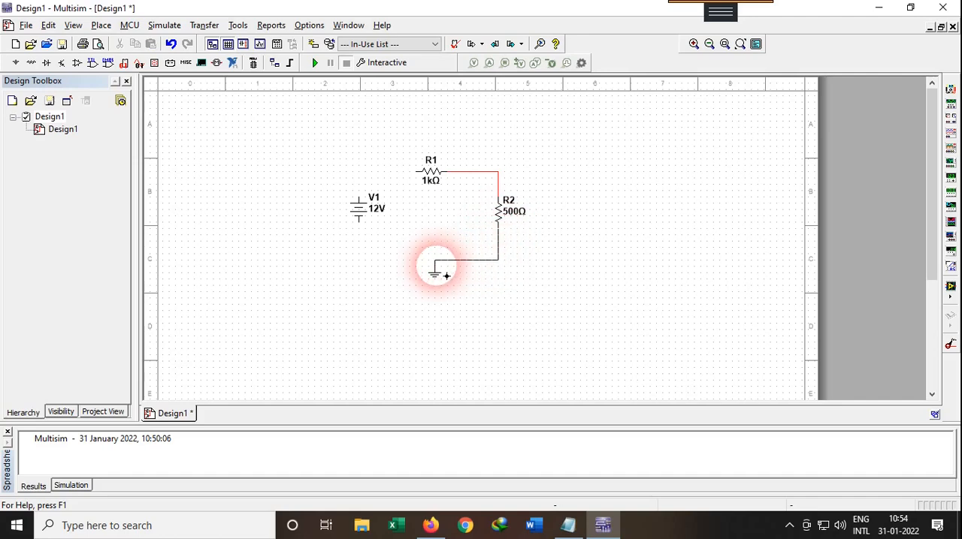
Step: Place a multimeter directly above the DC source V1
click(356, 209)
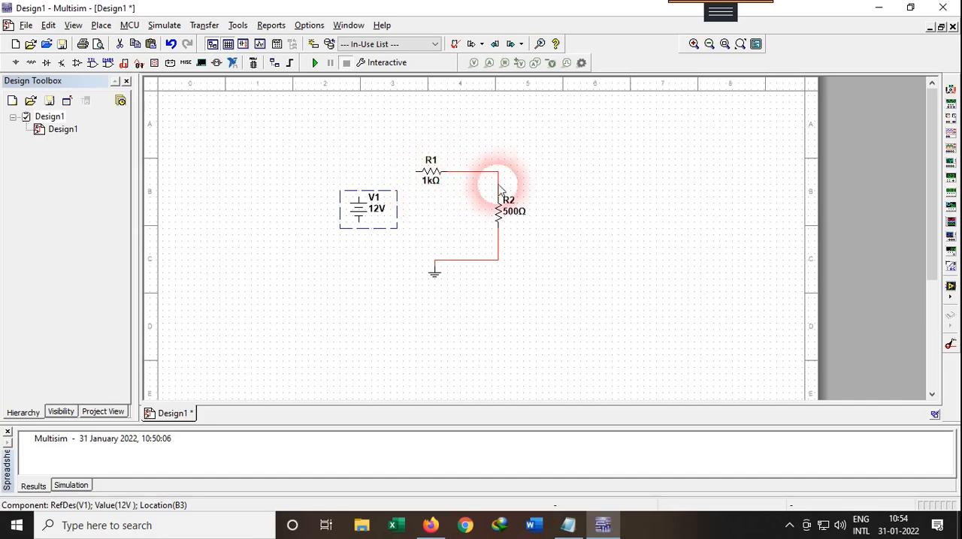
click(951, 90)
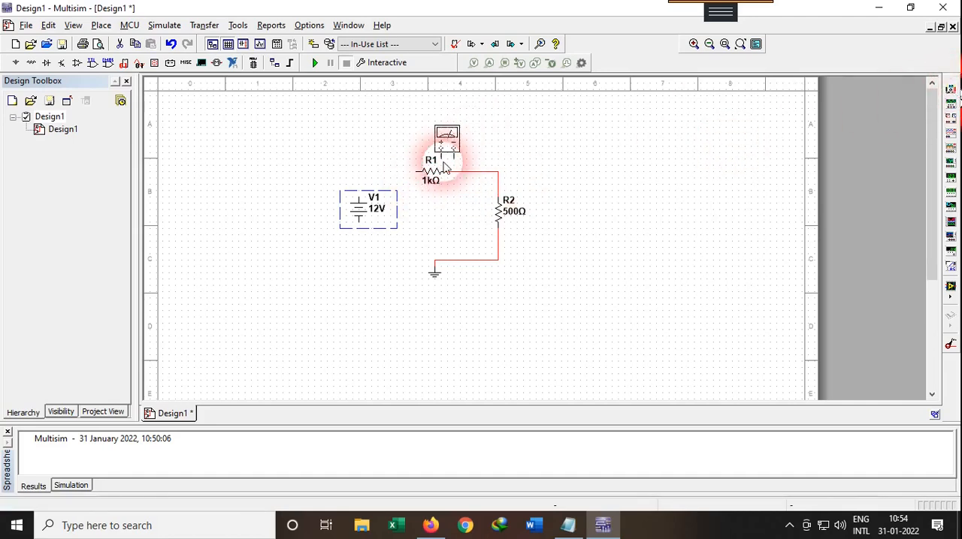
click(370, 152)
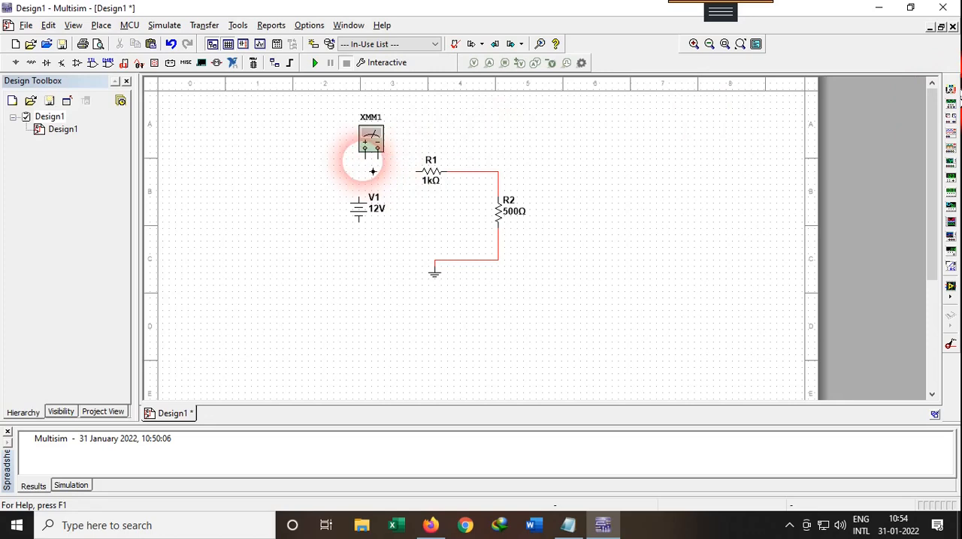
Step: Wire the multimeter's positive terminal to V1 and its negative terminal to R1, and connect V1's lower terminal to the ground node
click(360, 194)
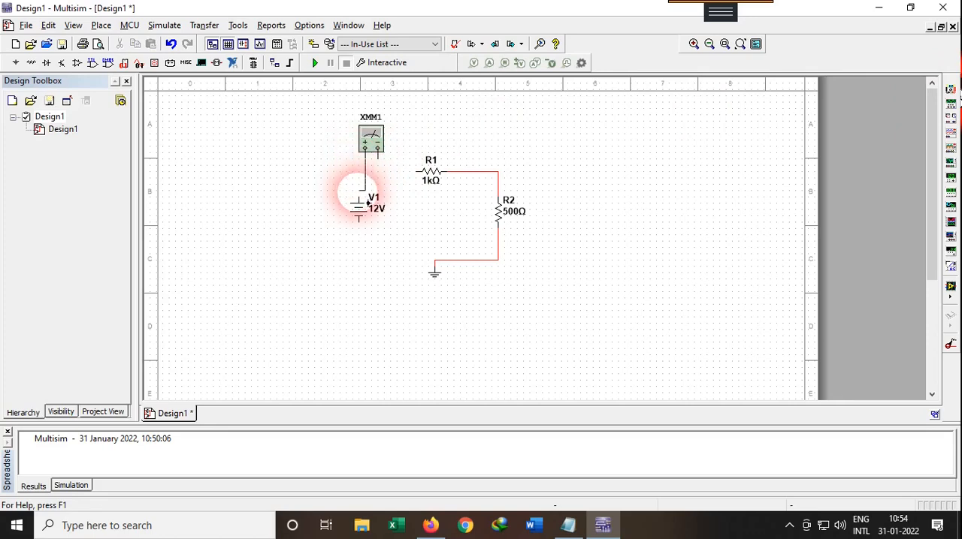
click(378, 148)
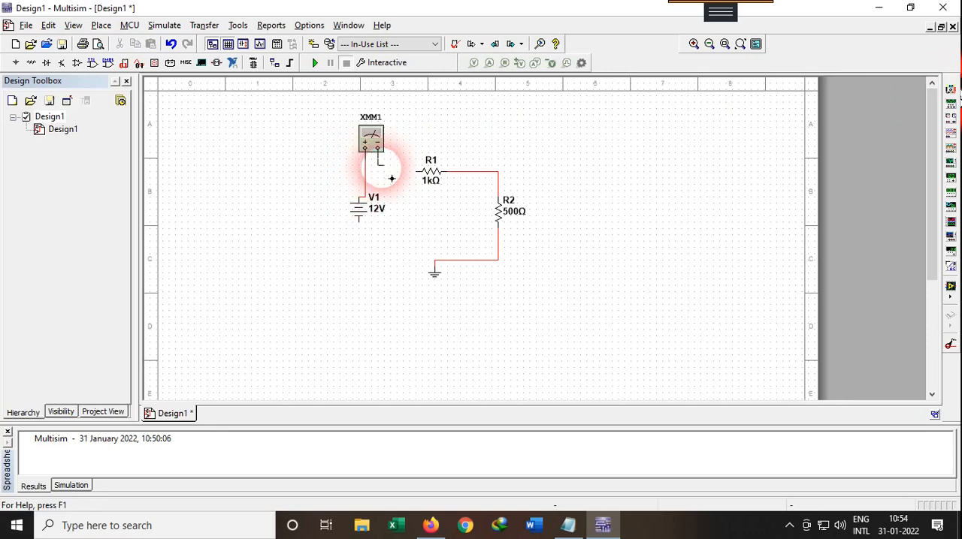
click(417, 173)
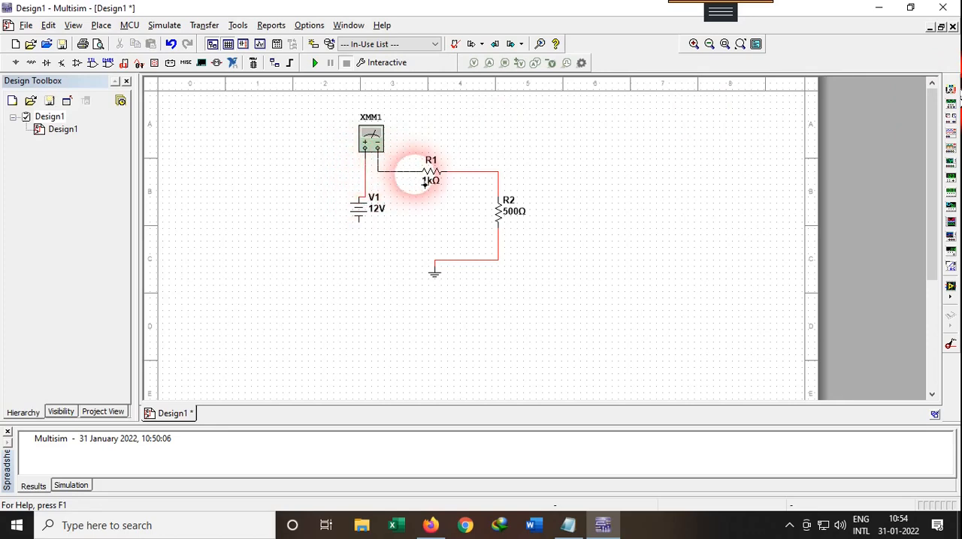
click(435, 261)
Step: Open multimeter XMM1, move its window clear of the circuit and set it to measure DC current (A)
click(375, 147)
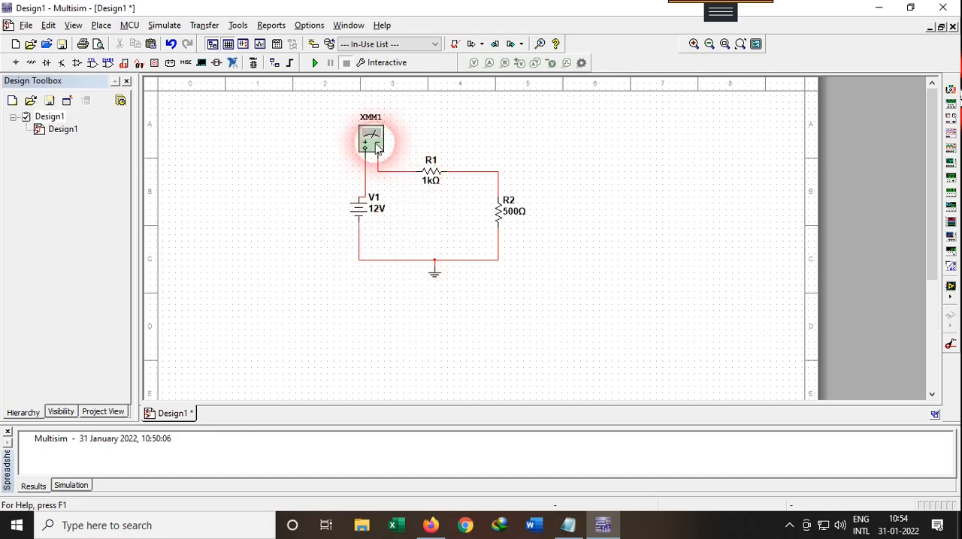
double_click(376, 143)
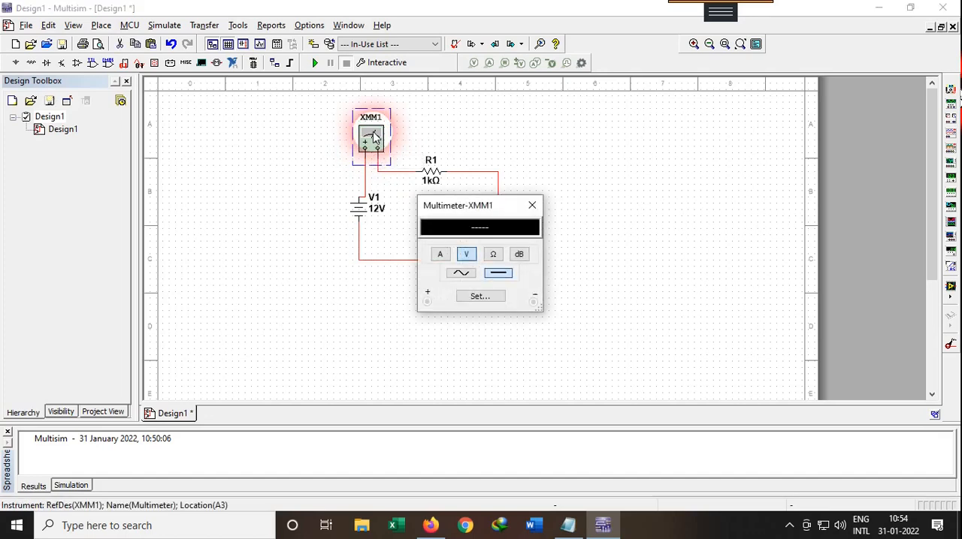
drag(460, 194, 593, 110)
click(569, 156)
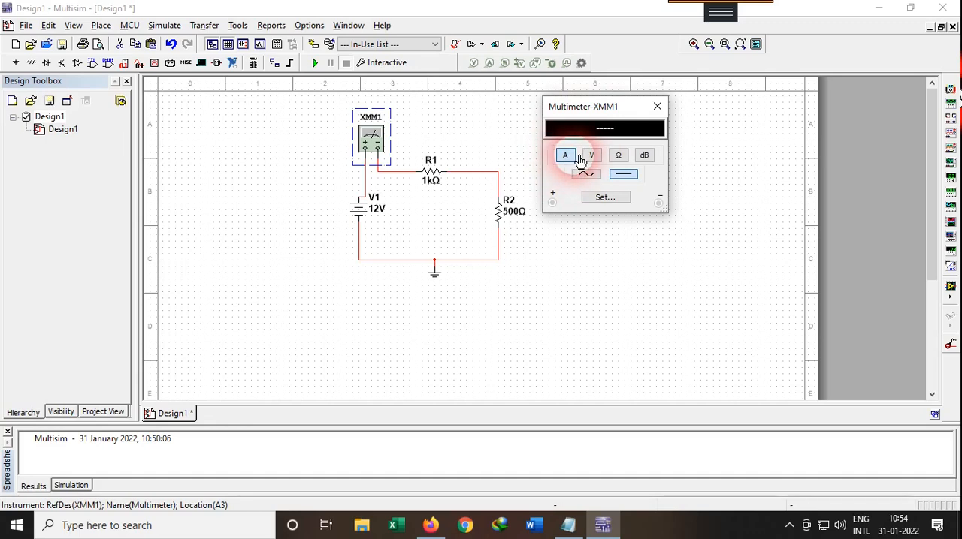
click(624, 179)
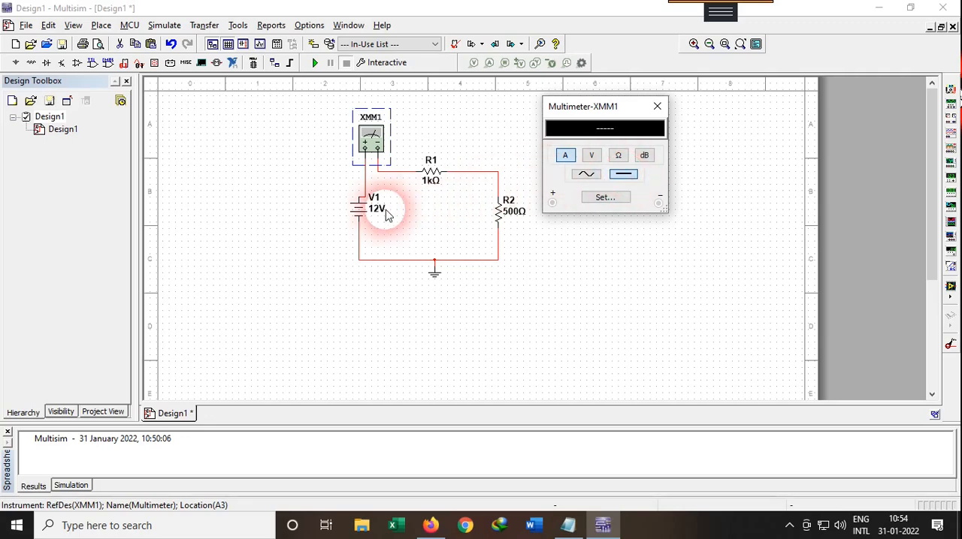
Step: Run the simulation to read the circuit current with the 12 V source, and stop it
click(431, 139)
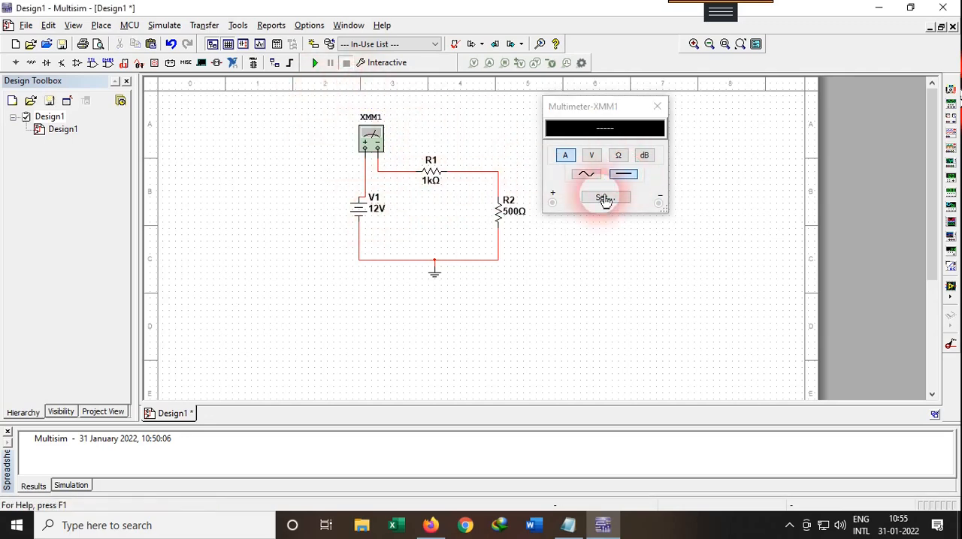
click(314, 65)
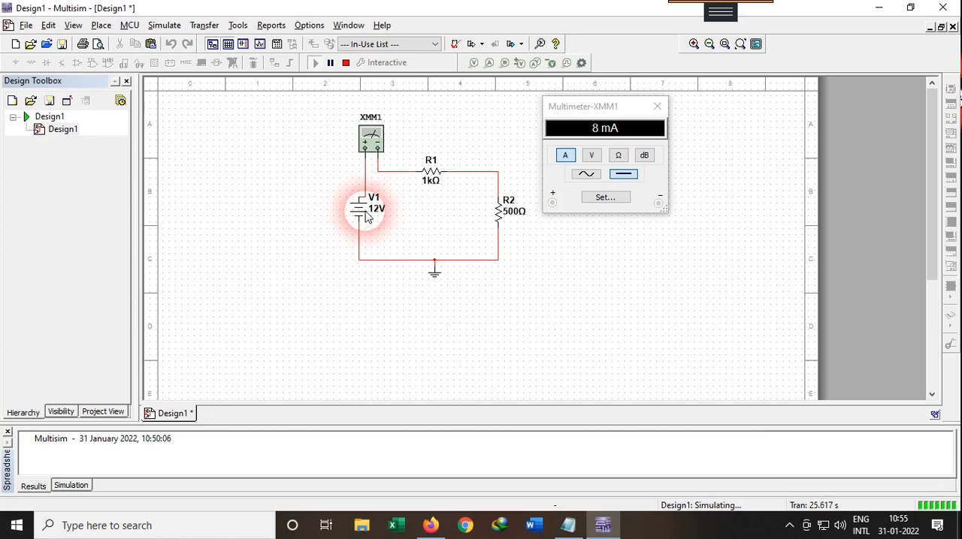
click(346, 63)
Step: Set DC source V1's voltage to 5 V and run the simulation again
click(381, 213)
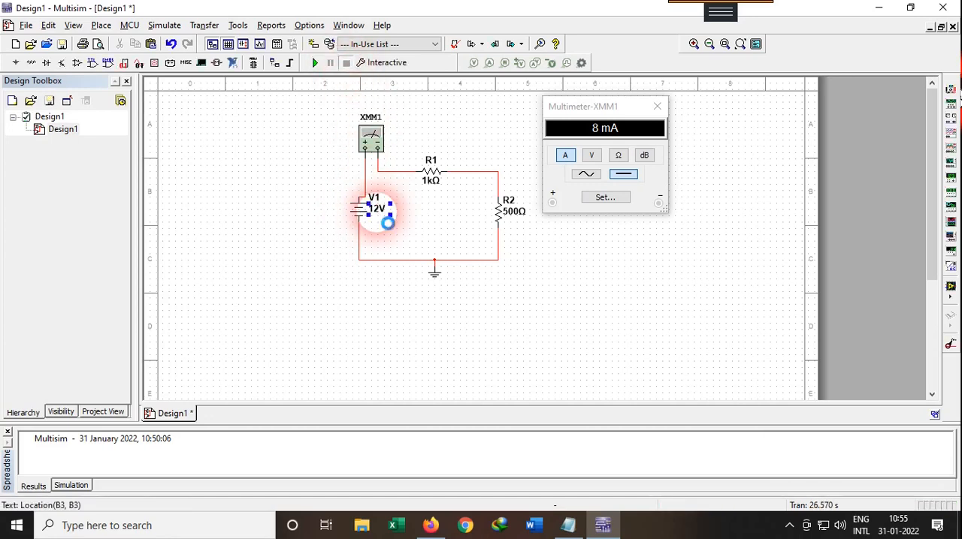
drag(518, 145, 492, 142)
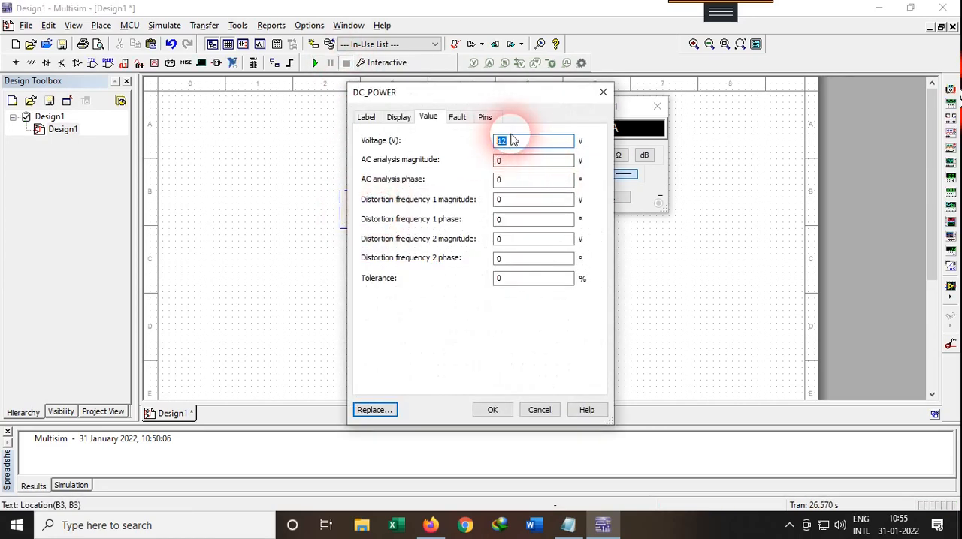
text(5)
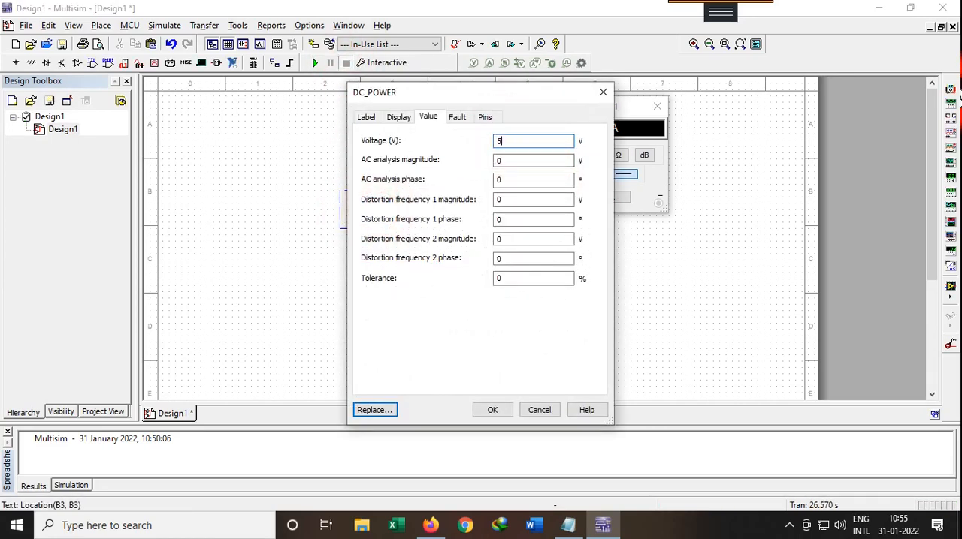
click(492, 410)
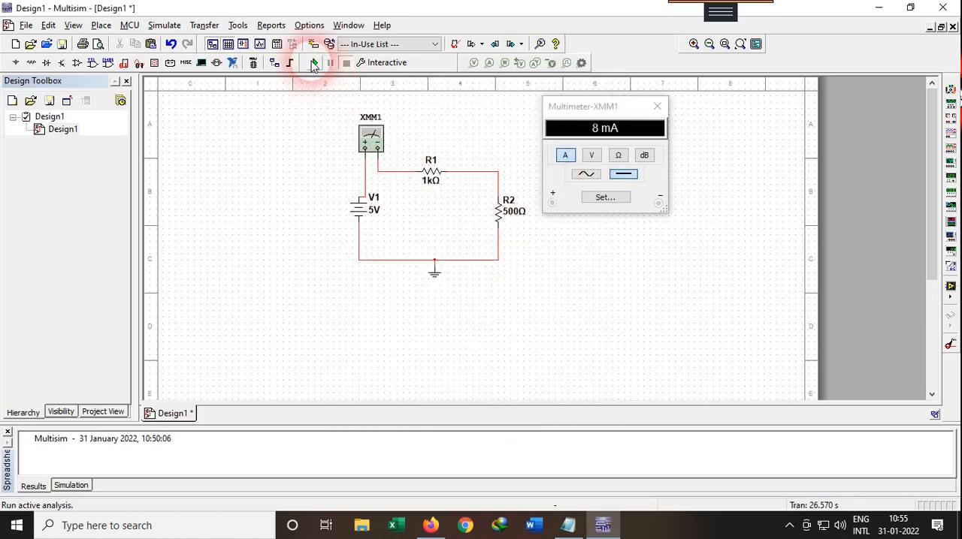
click(315, 63)
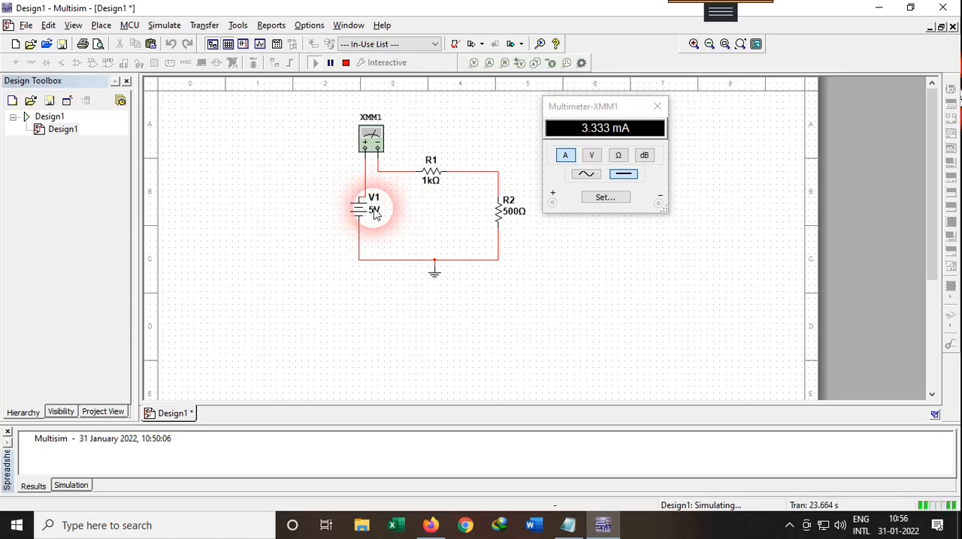
Step: Switch to the Notepad notes, maximize the window and add a header row "R V I" below the formula I = V / R
mouse_move(567, 524)
click(570, 458)
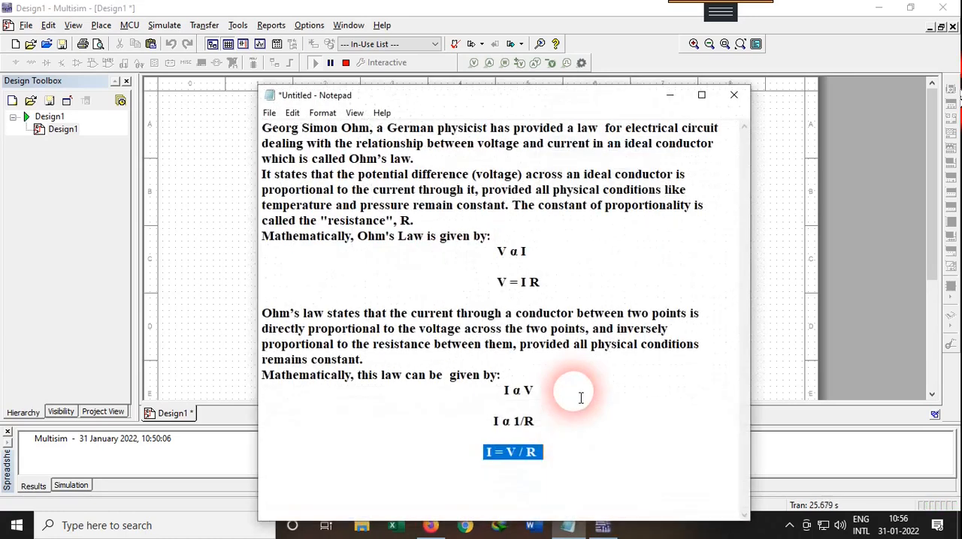
click(701, 95)
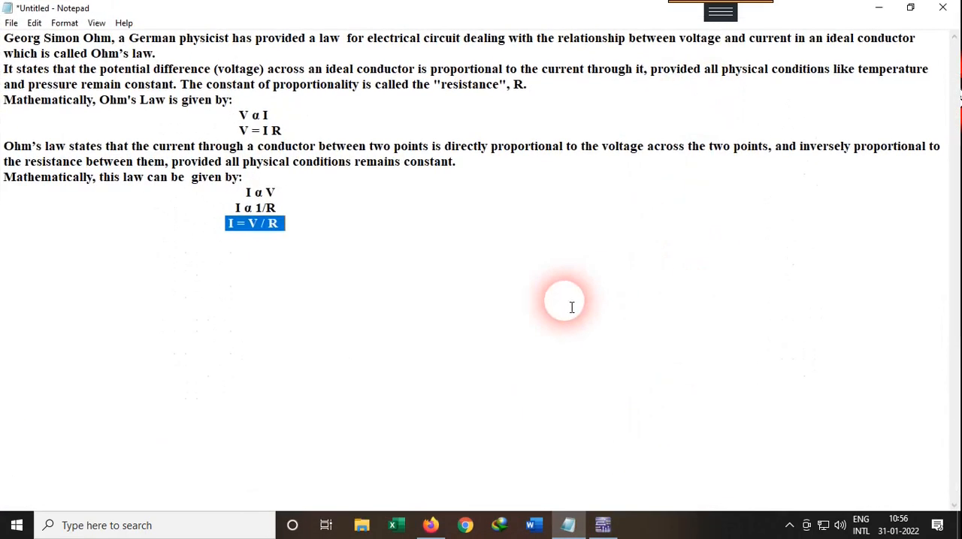
click(363, 231)
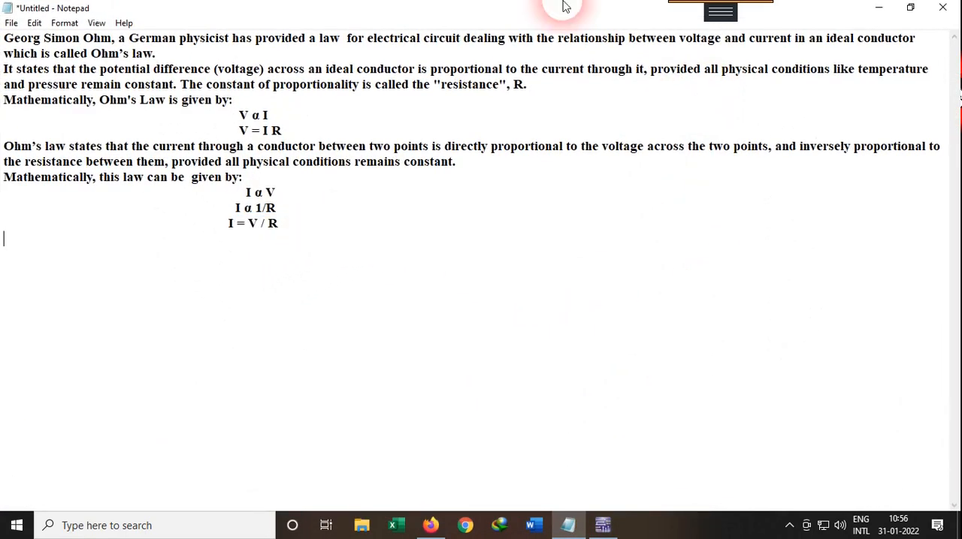
click(104, 275)
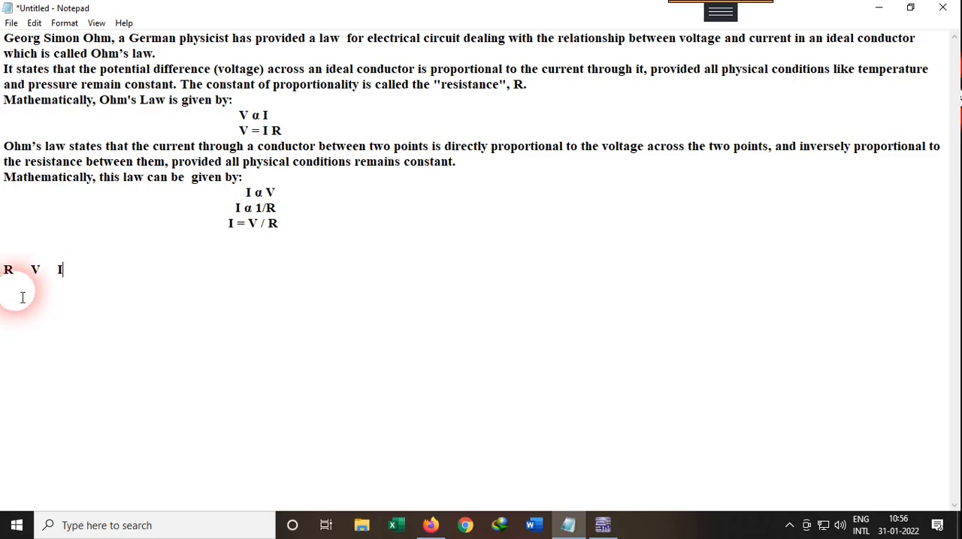
Step: Highlight the R heading in the notes and switch to Multisim to check the circuit's resistor values
drag(19, 269, 9, 272)
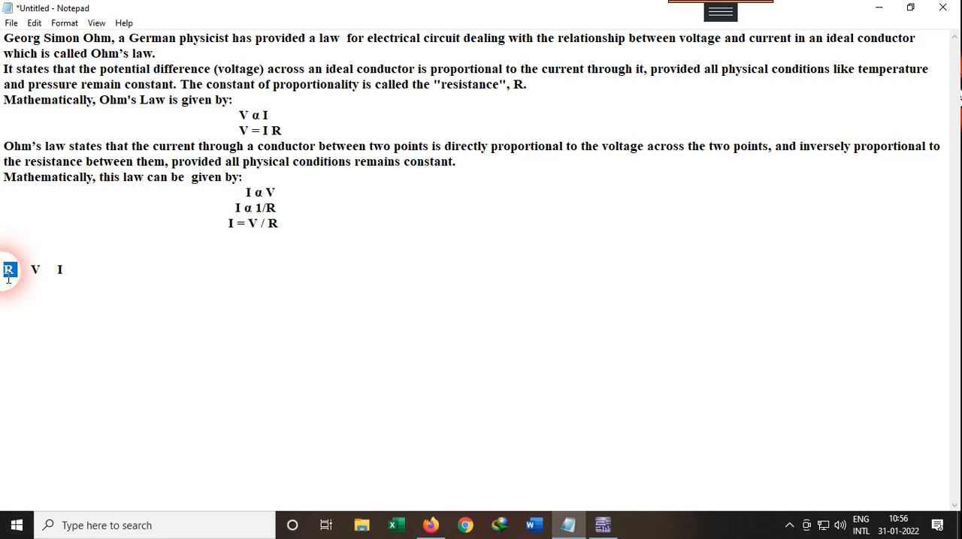
mouse_move(597, 529)
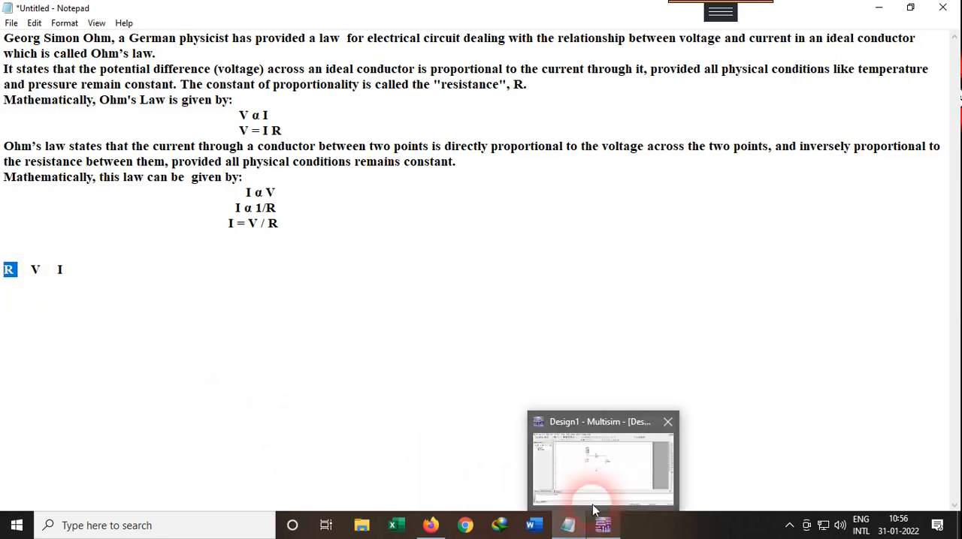
click(594, 501)
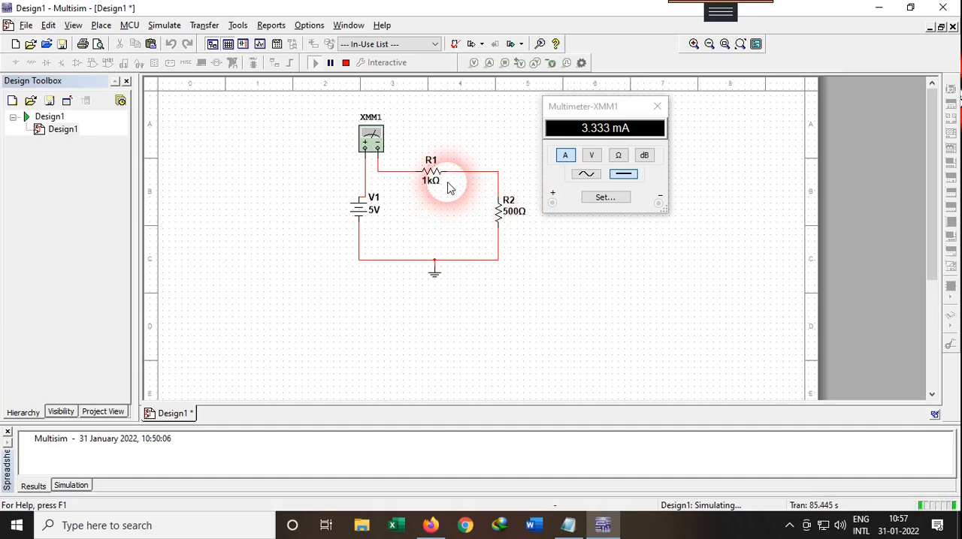
Step: Return to the Notepad notes and start a new line beneath the R V I header row
click(568, 526)
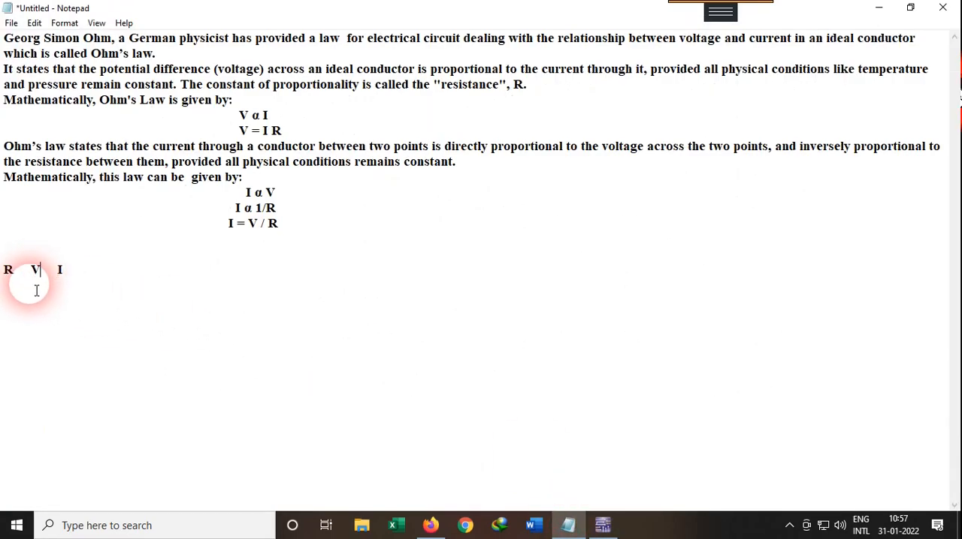
click(65, 269)
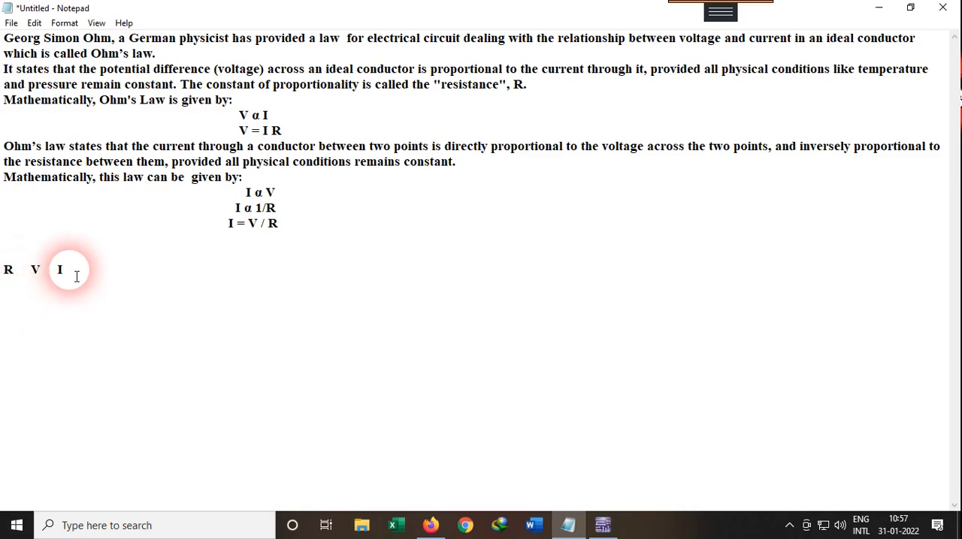
key(Return)
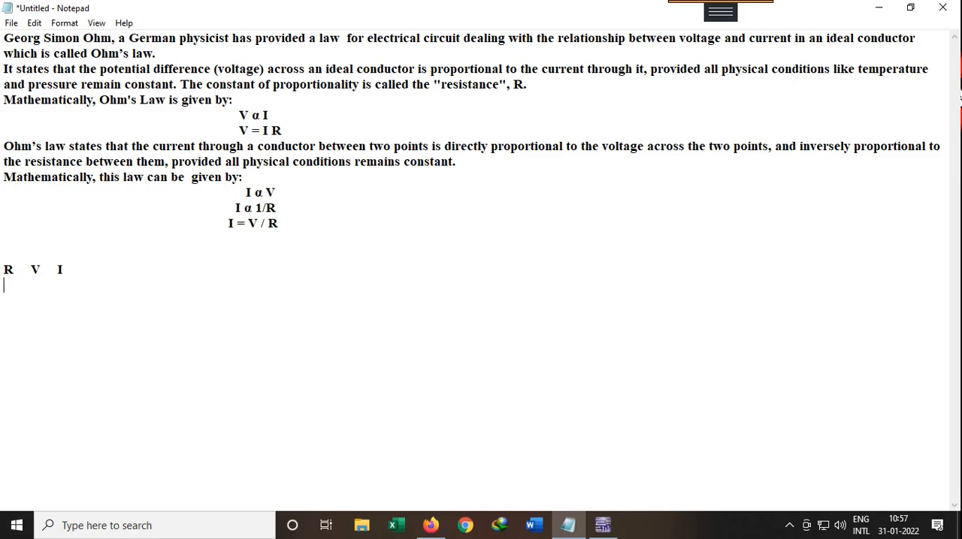
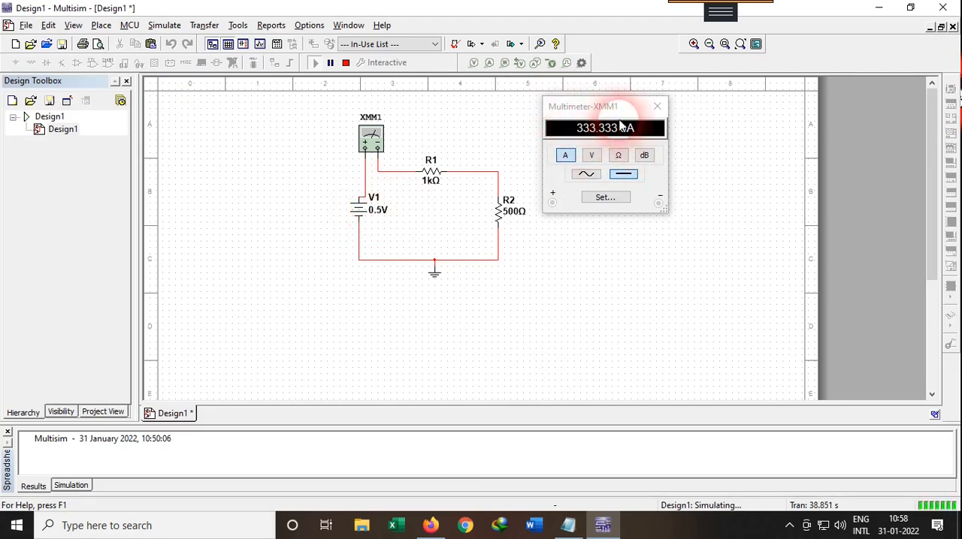
Step: Record the 0.5v reading with 0.3mA in the Notepad table and check it against the multimeter in Multisim
click(567, 525)
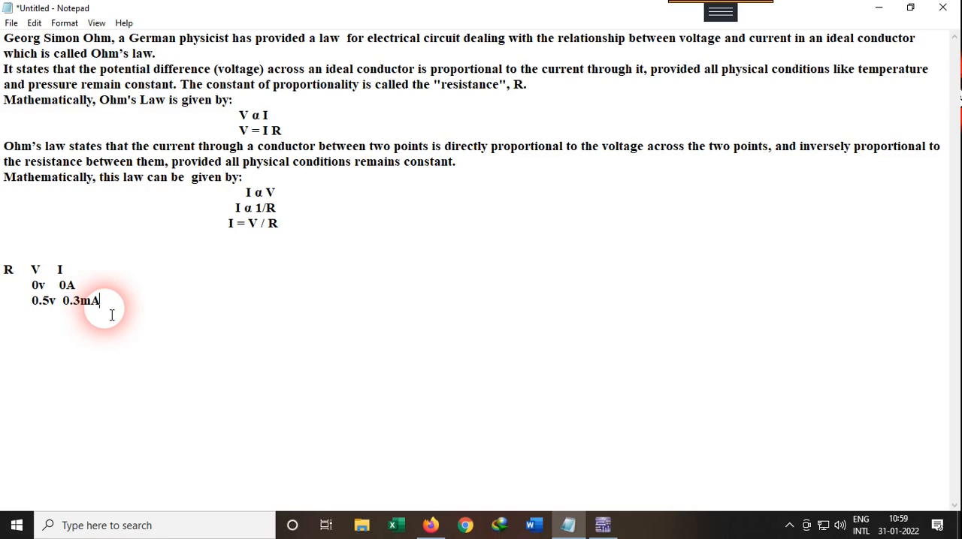
click(601, 524)
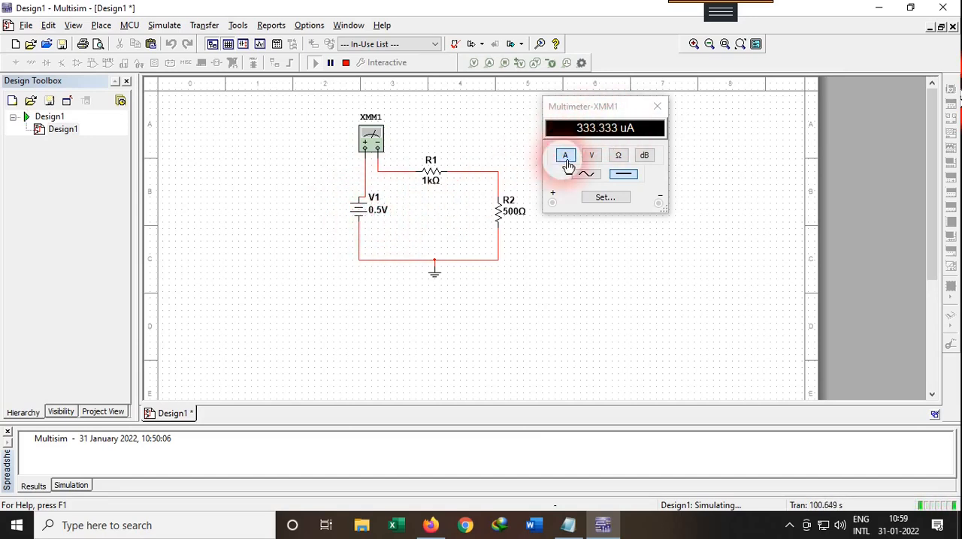
click(567, 525)
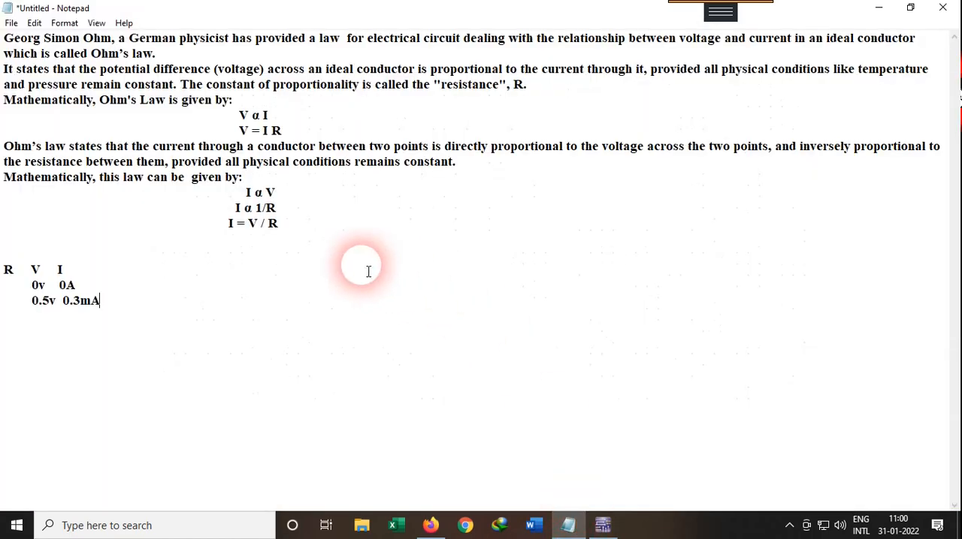
Step: Return to Multisim, stop the simulation and replace source V1 with a DC_INTERACTIVE_VOLTAGE component from the SIGNAL_VOLTAGE_SOURCES family
click(603, 525)
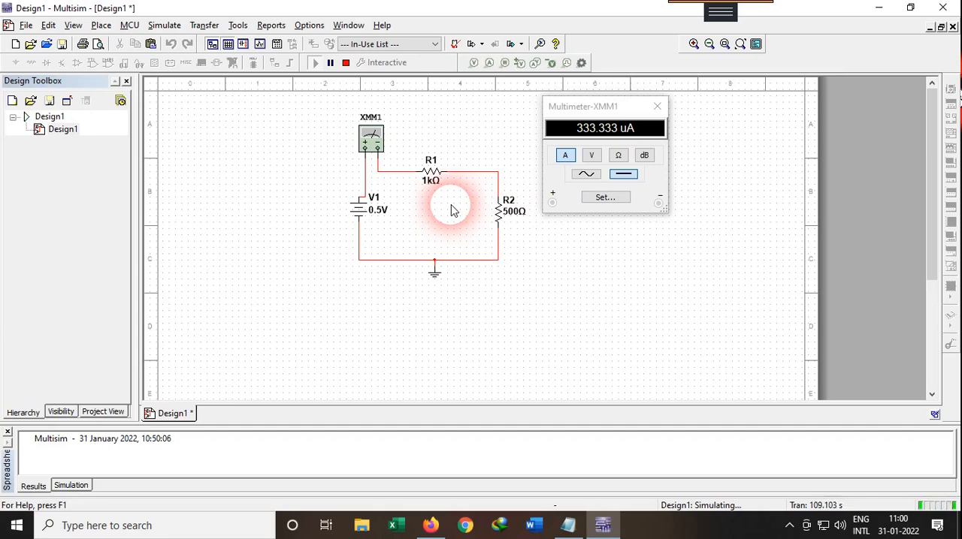
click(346, 64)
click(364, 210)
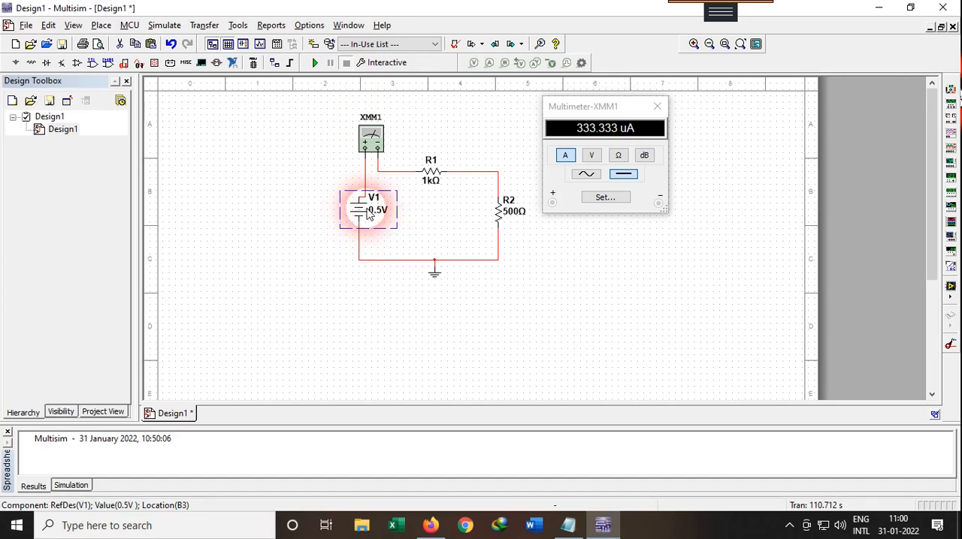
right_click(366, 213)
click(411, 196)
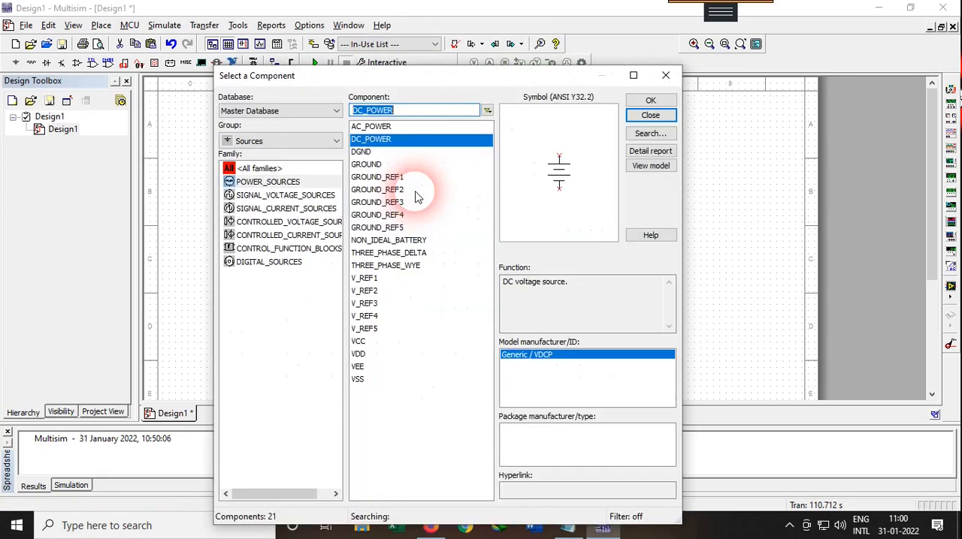
click(297, 196)
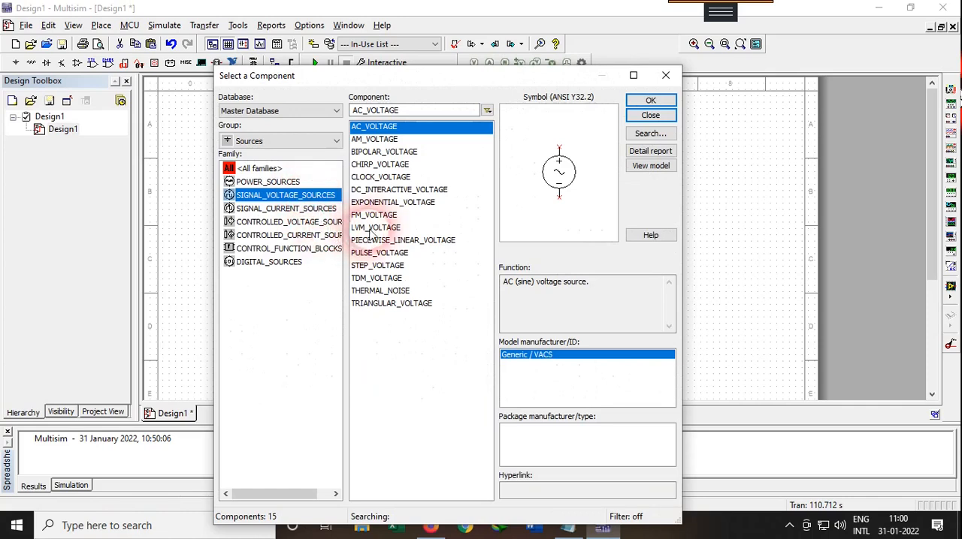
click(398, 189)
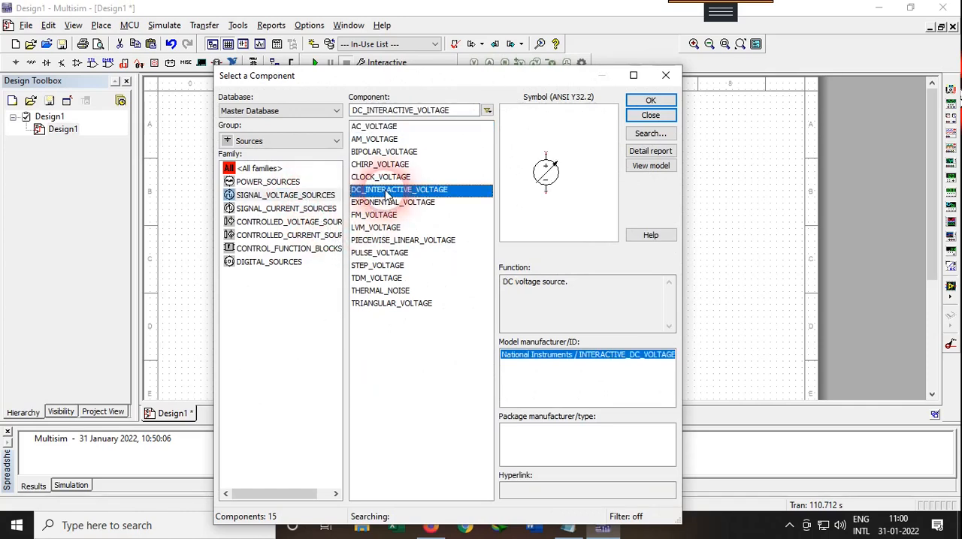
click(647, 101)
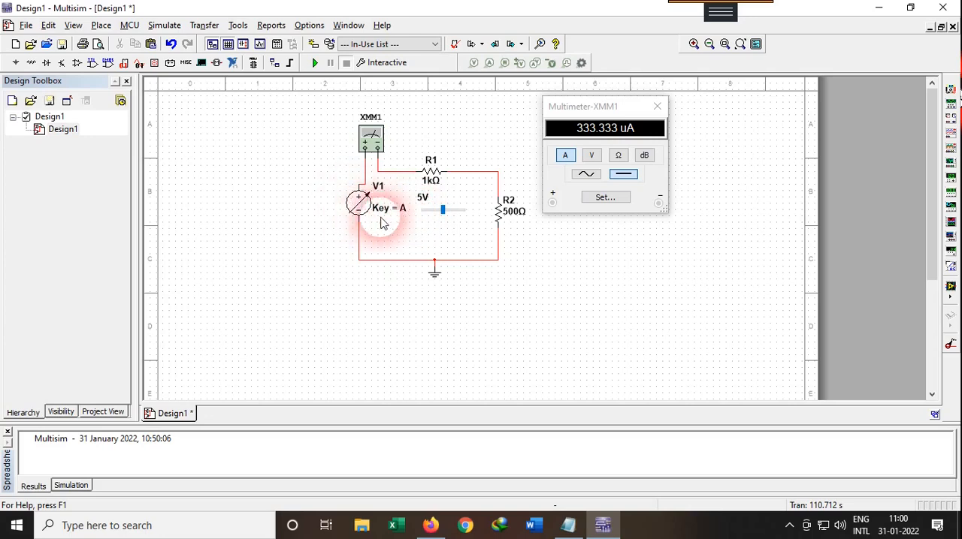
Step: Review the voltage range and increment of interactive source V1 and set its control key to C
double_click(360, 202)
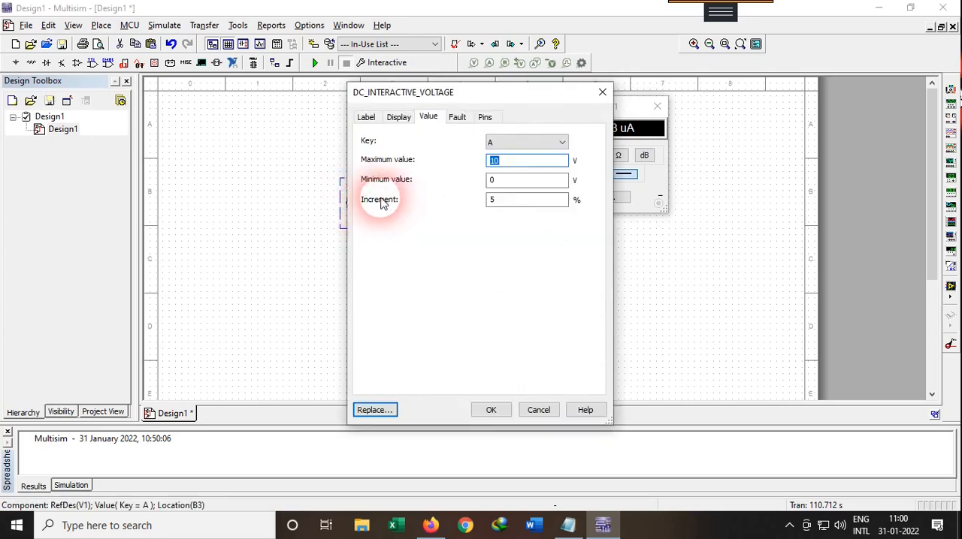
drag(419, 98, 467, 101)
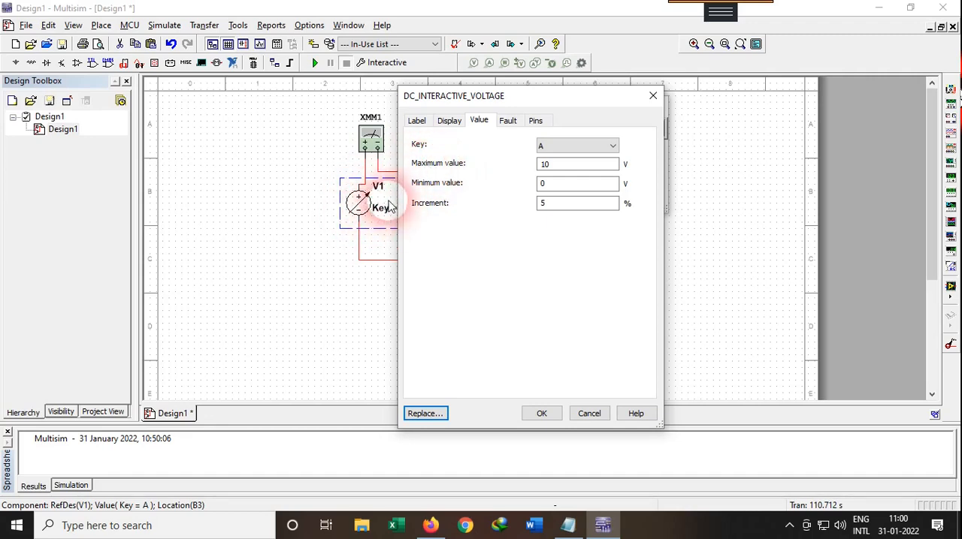
click(561, 171)
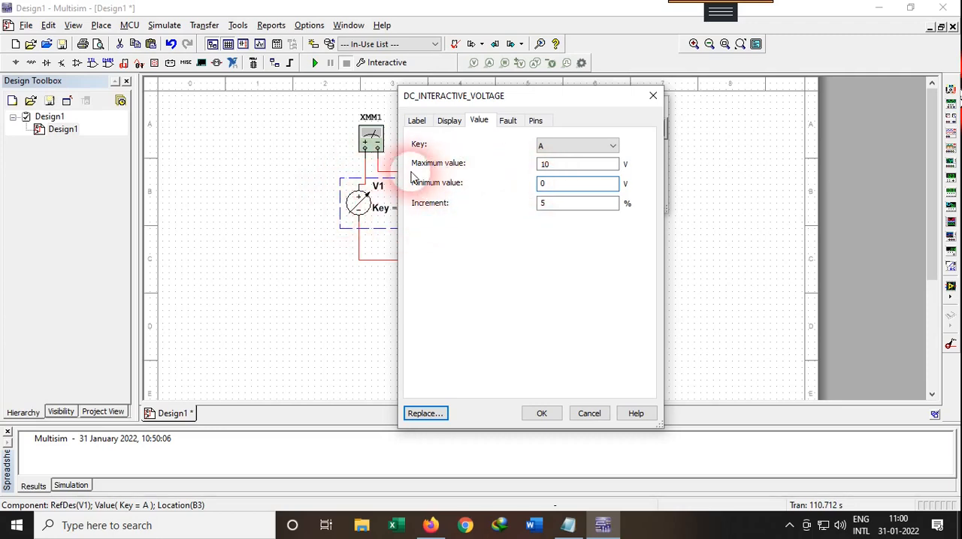
click(552, 193)
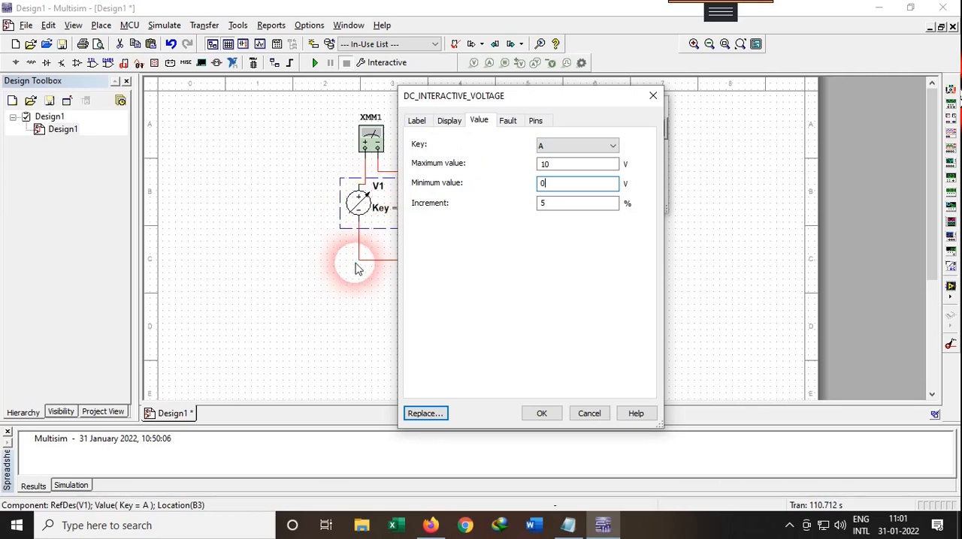
click(543, 146)
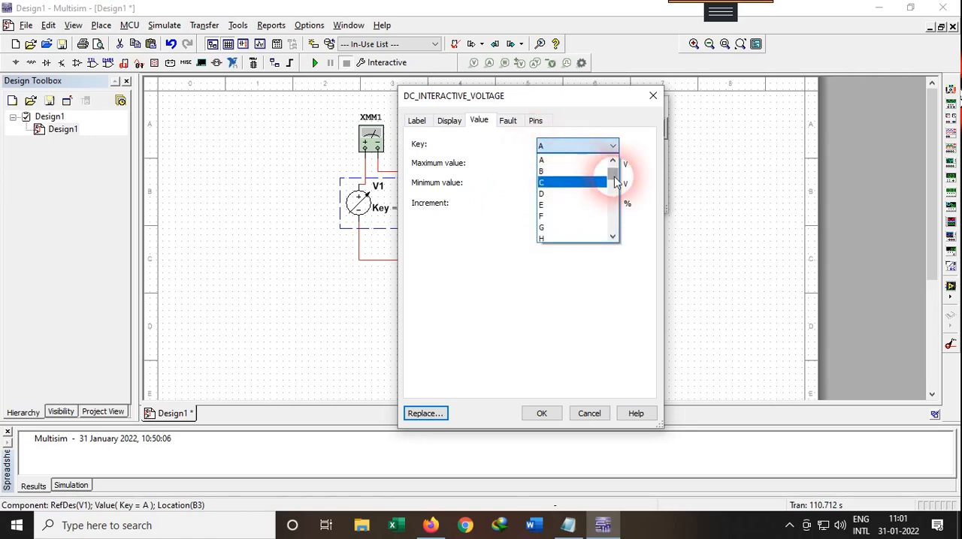
click(633, 147)
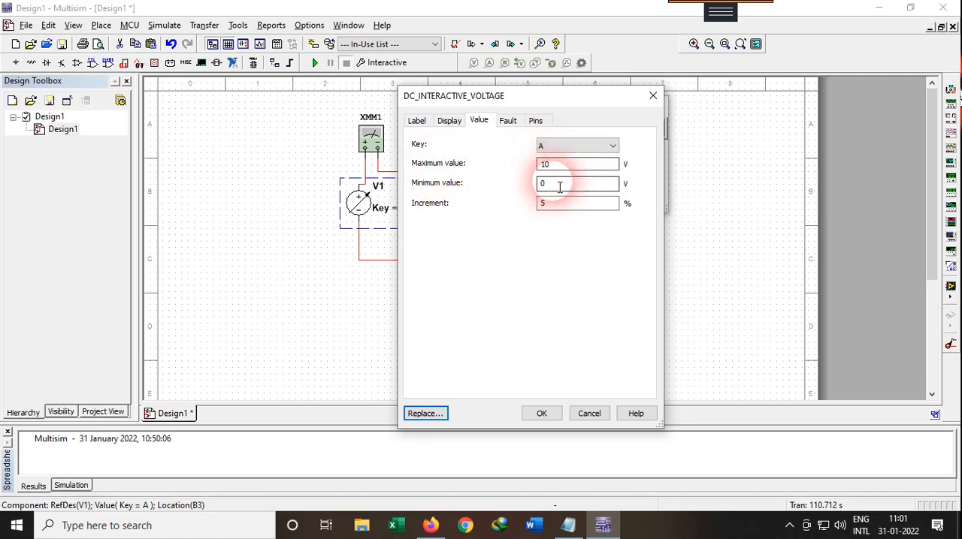
click(556, 145)
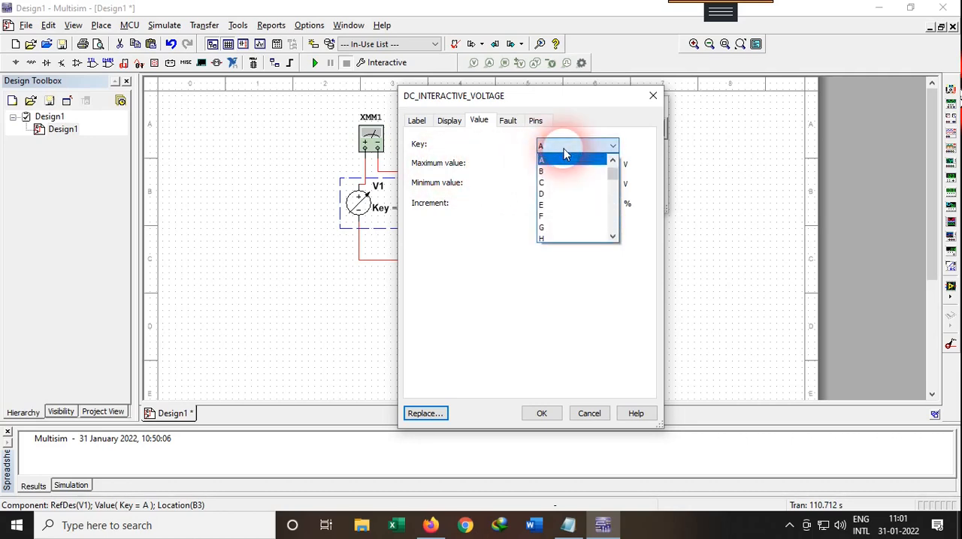
click(556, 185)
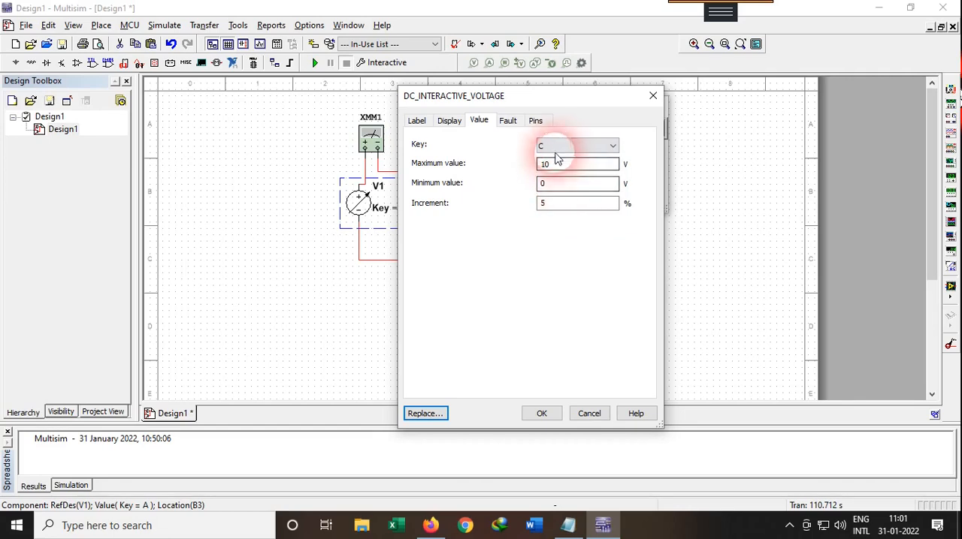
click(541, 414)
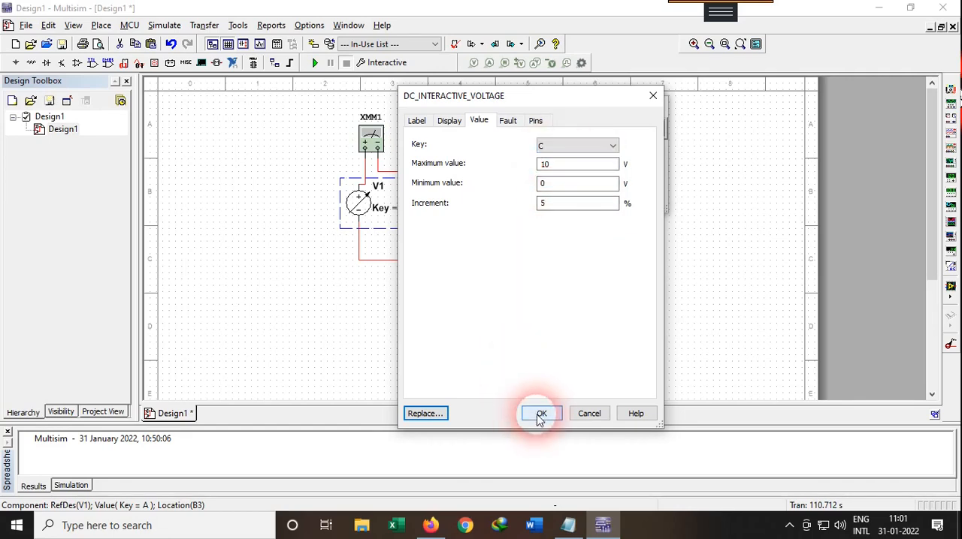
Step: Lower V1's voltage to 0 V, start the simulation and raise the voltage to 0.5 V
mouse_move(384, 215)
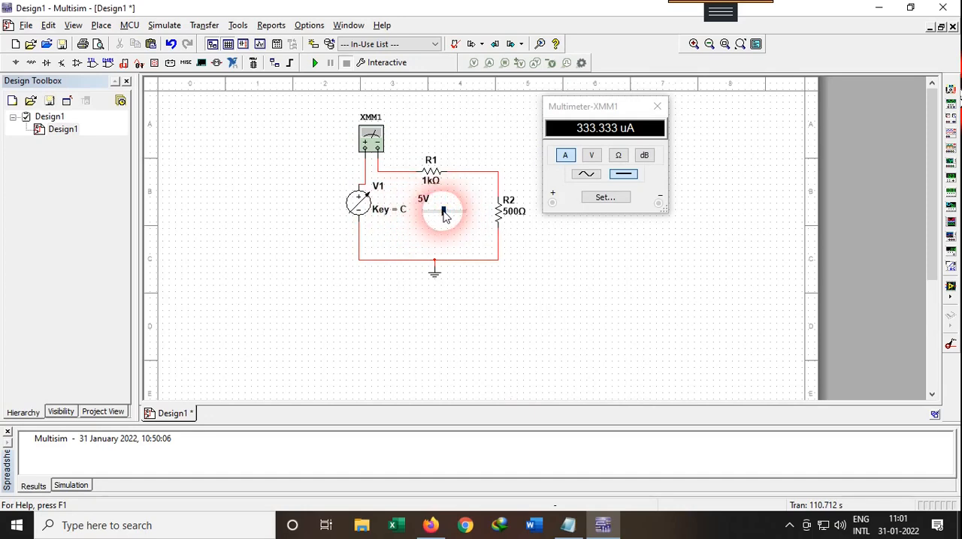
drag(443, 216, 423, 211)
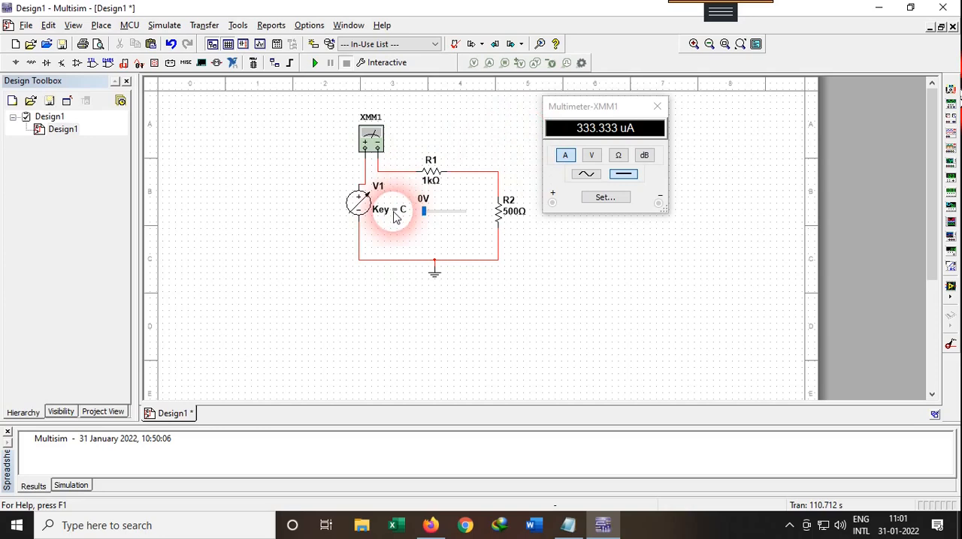
click(311, 63)
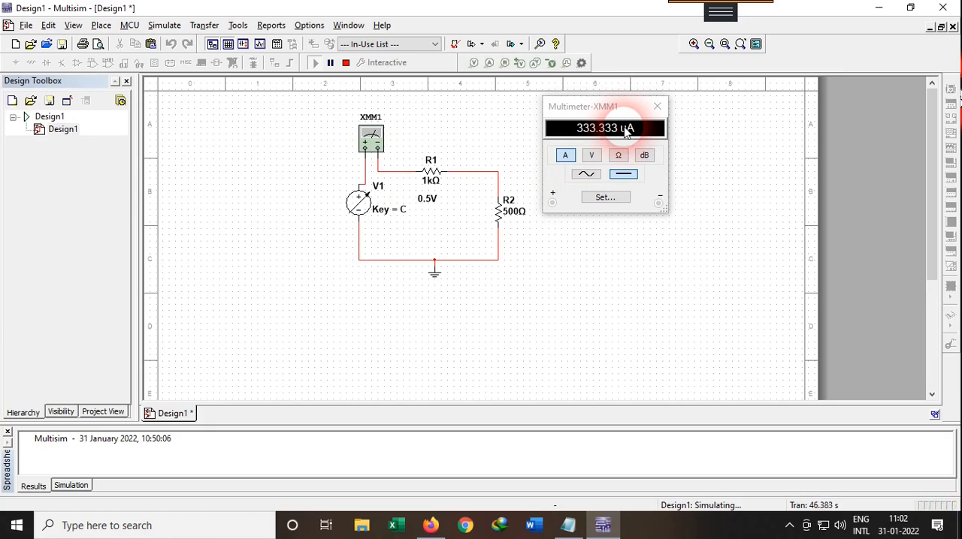
Step: Check the 0.5v row in the Notepad notes, return to Multisim and raise V1 to 1 V and 3 V, reading the current
click(568, 523)
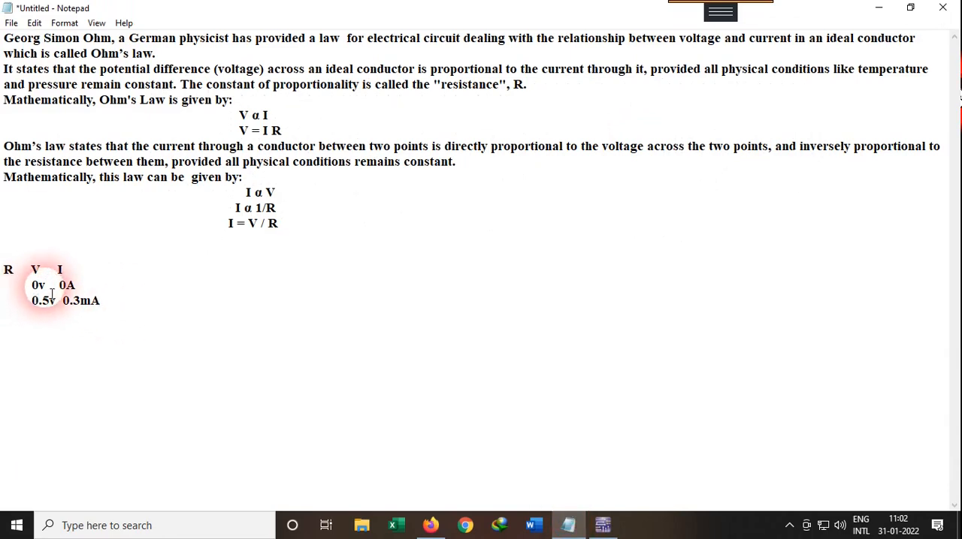
click(601, 520)
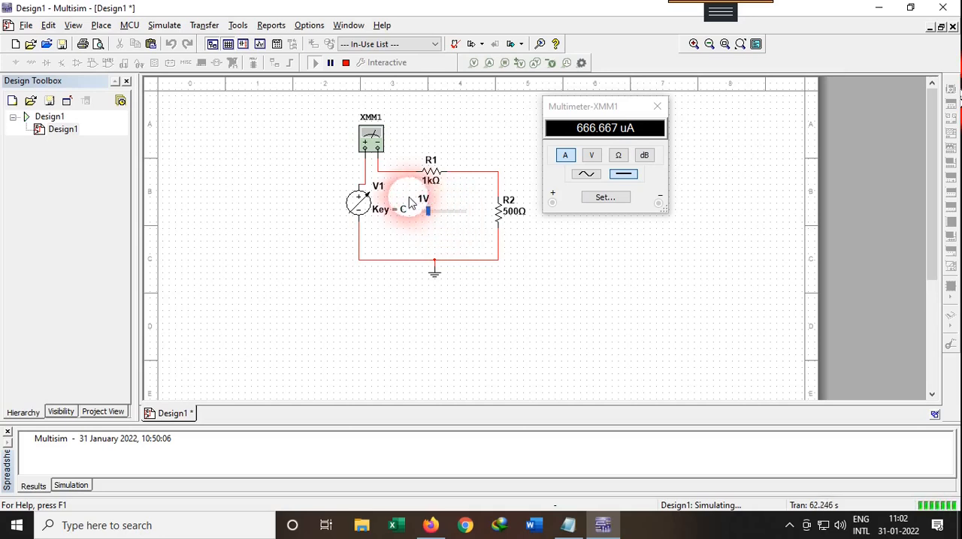
mouse_move(429, 214)
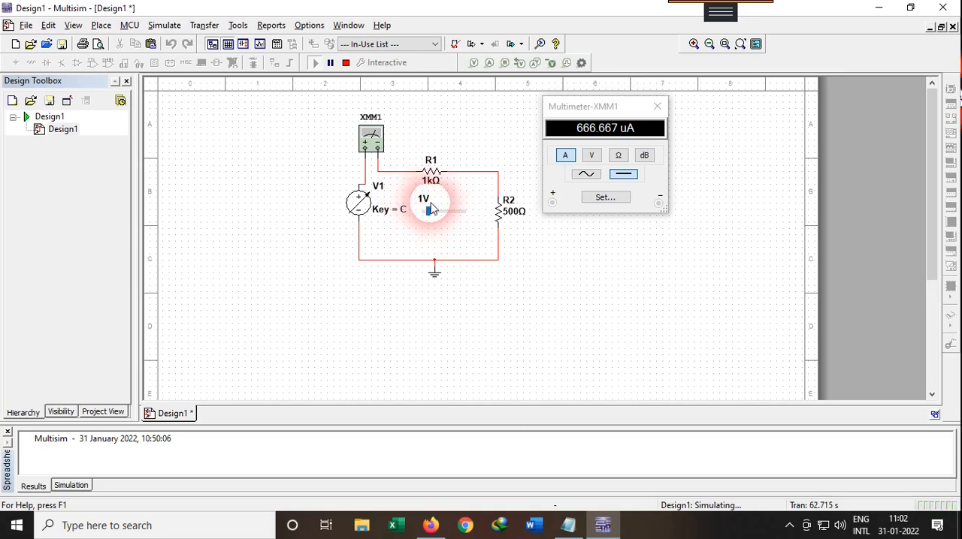
click(585, 133)
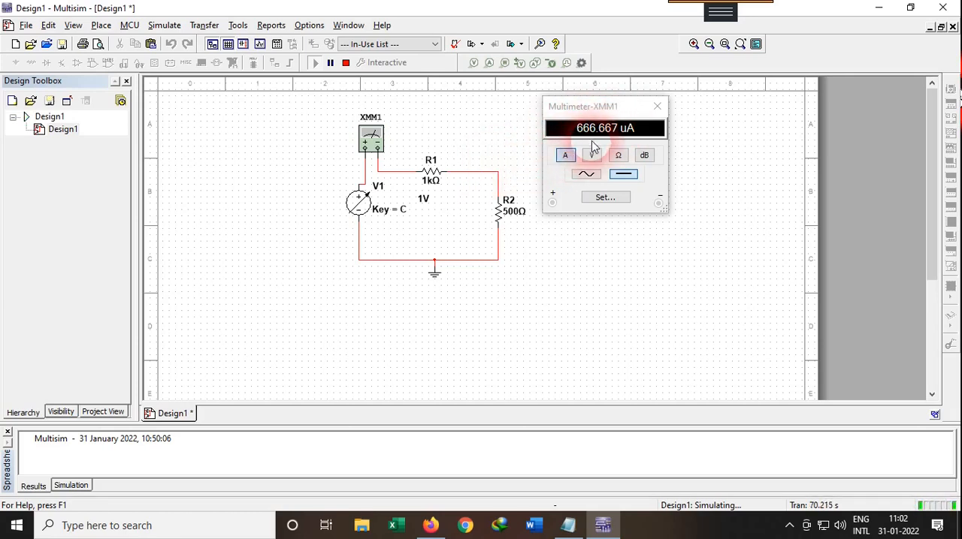
mouse_move(429, 205)
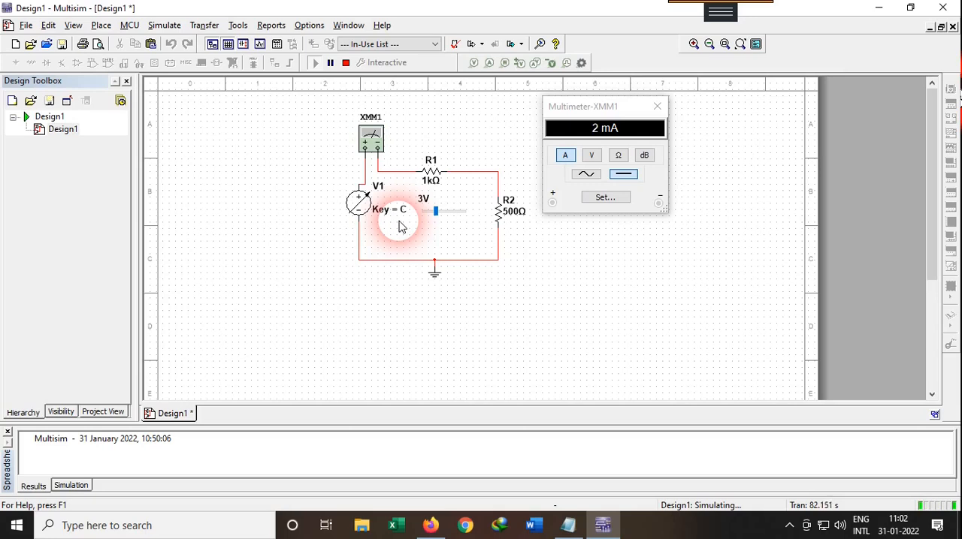
click(614, 122)
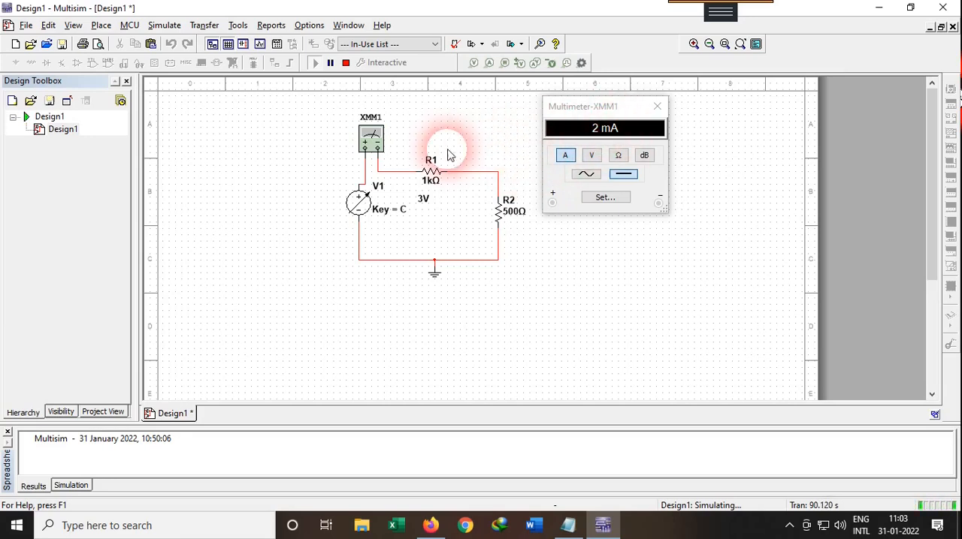
Step: Lower V1's voltage back to 0 V and stop the simulation
mouse_move(382, 213)
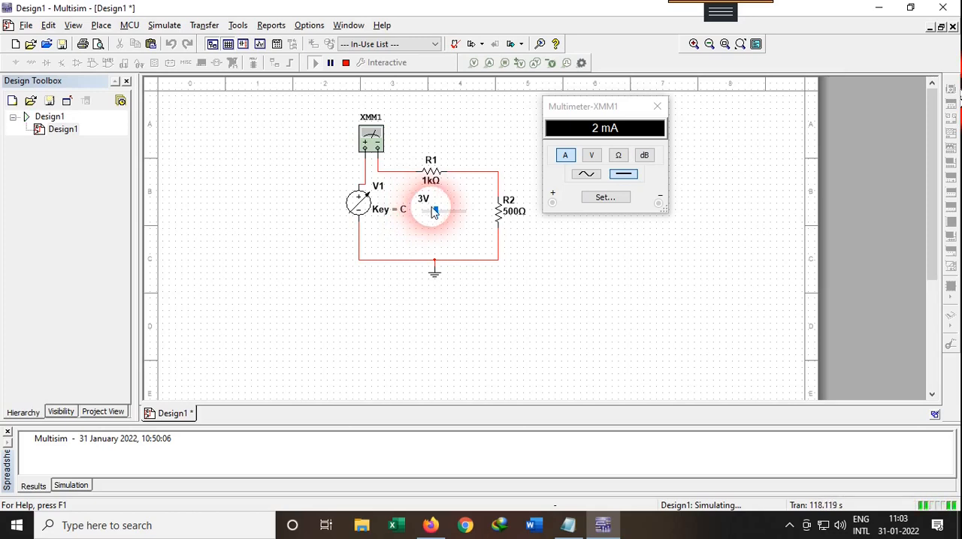
drag(436, 214, 368, 210)
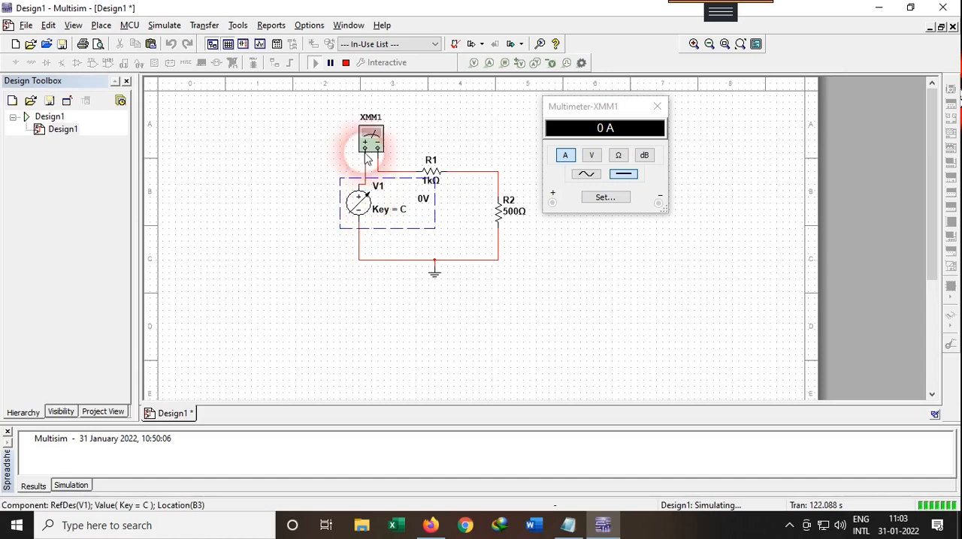
click(346, 63)
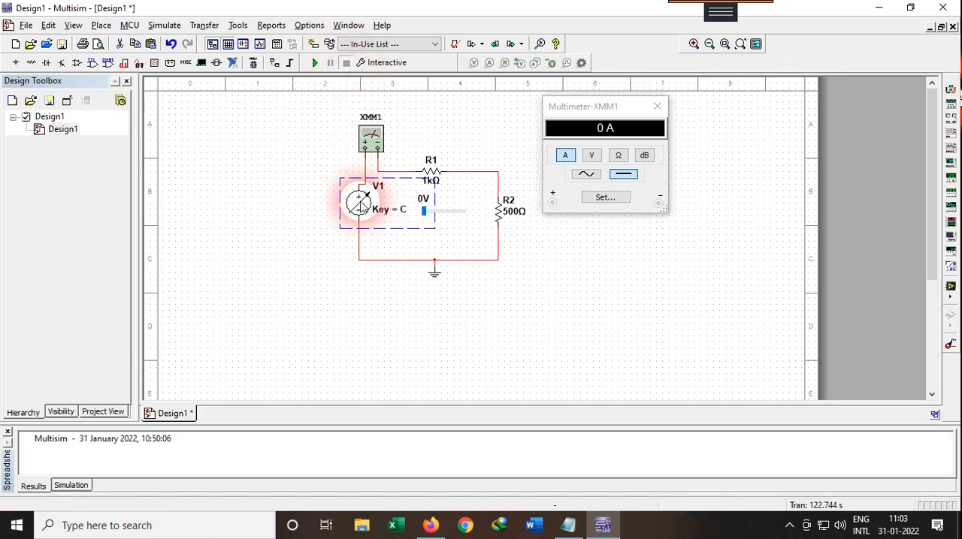
Step: Replace interactive source V1 with a DC_POWER component from the POWER_SOURCES family and deselect it
right_click(361, 200)
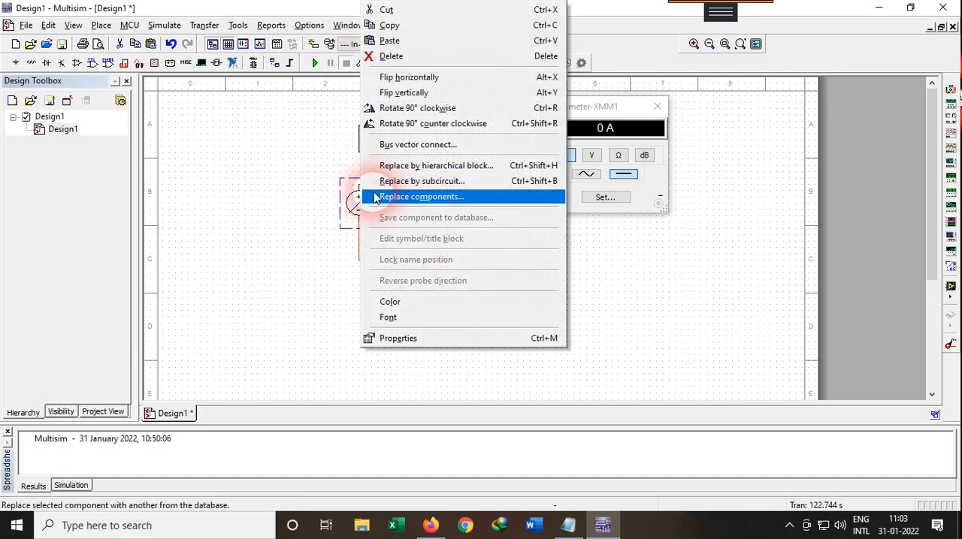
click(419, 197)
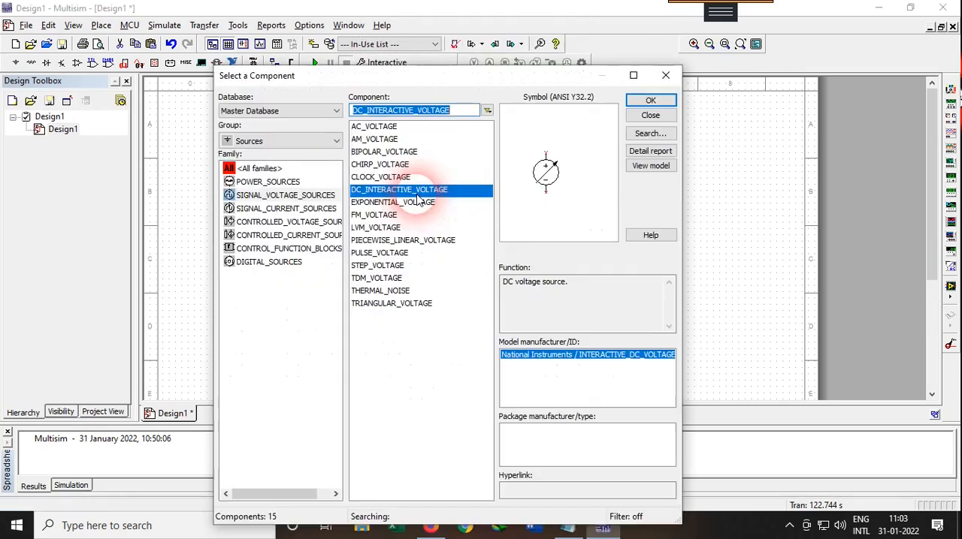
click(306, 184)
click(368, 139)
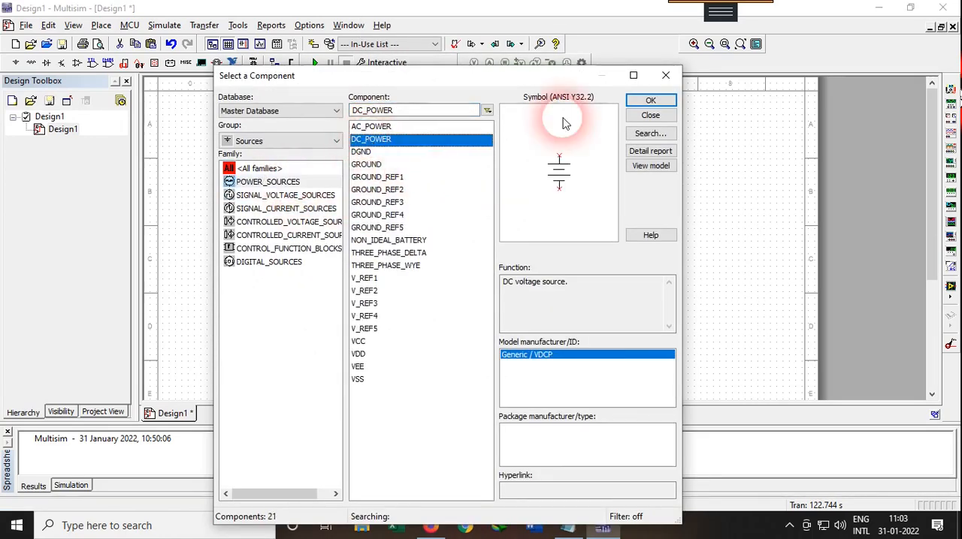
click(643, 103)
click(374, 214)
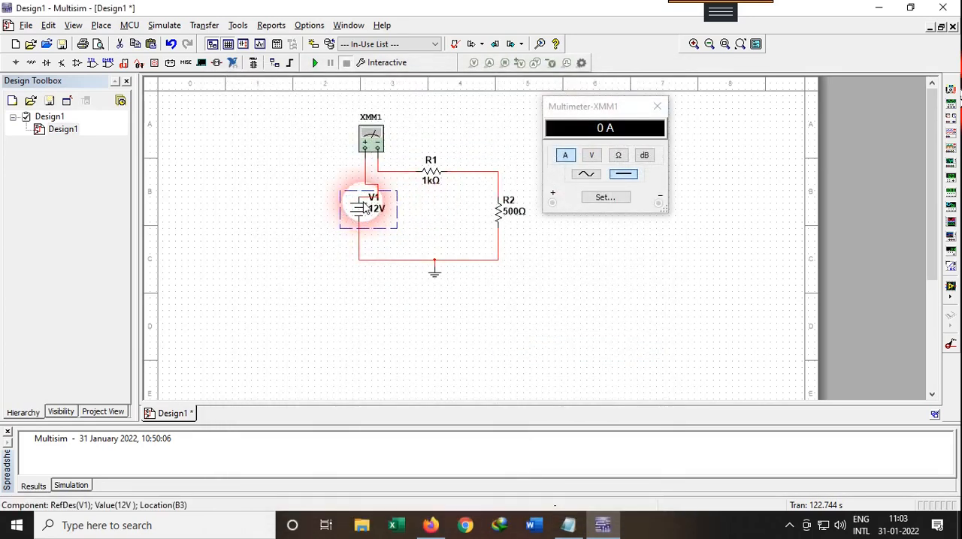
click(350, 197)
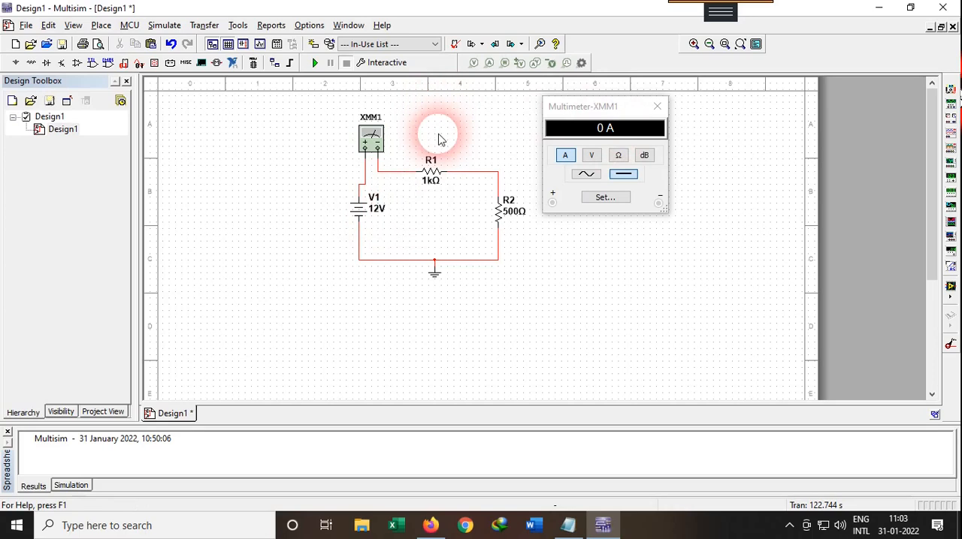
click(370, 136)
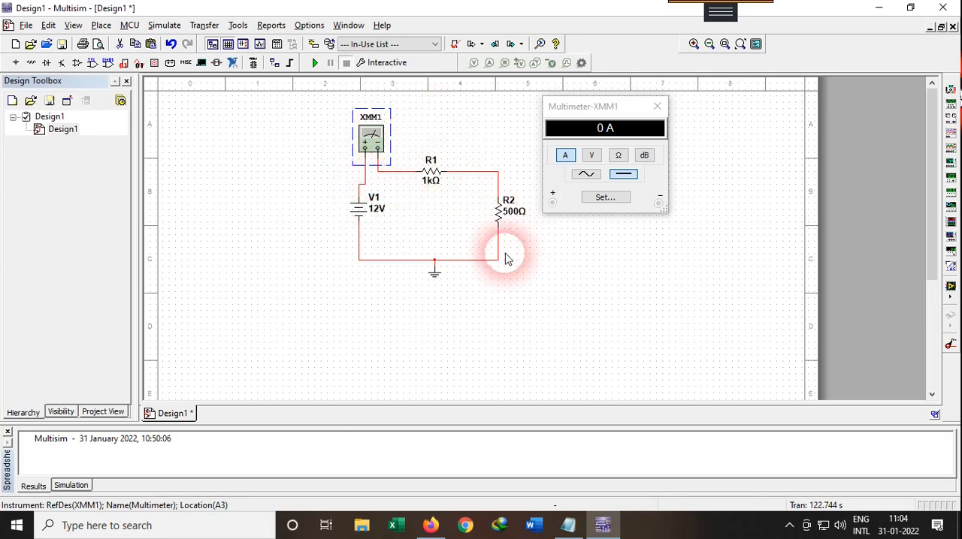
click(466, 141)
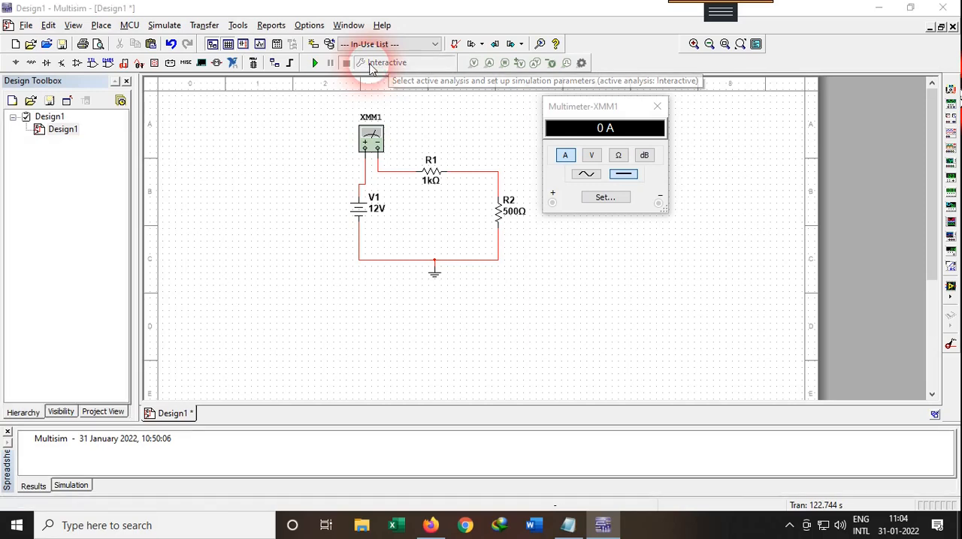
Step: Open the analysis settings, choose DC Sweep as the active analysis and move the dialog clear of source V1
click(370, 63)
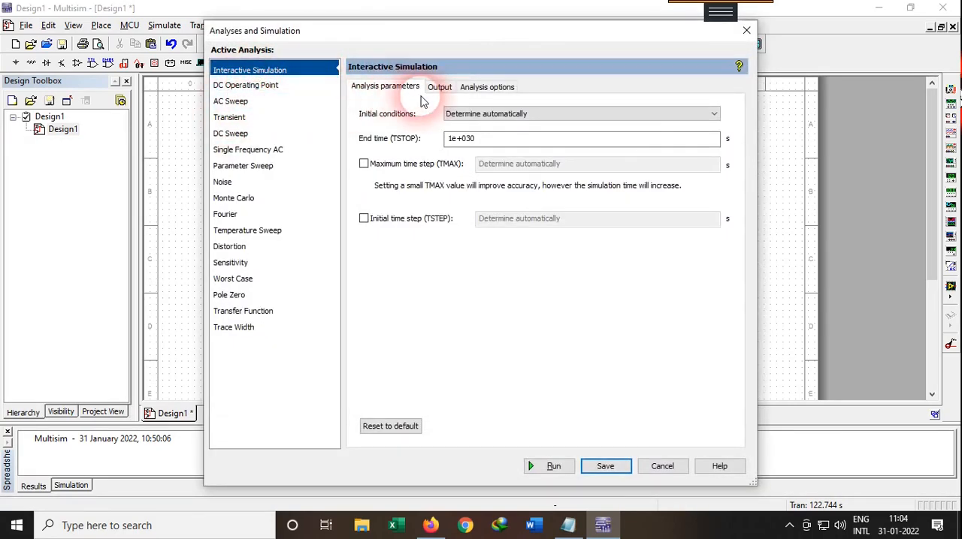
click(242, 135)
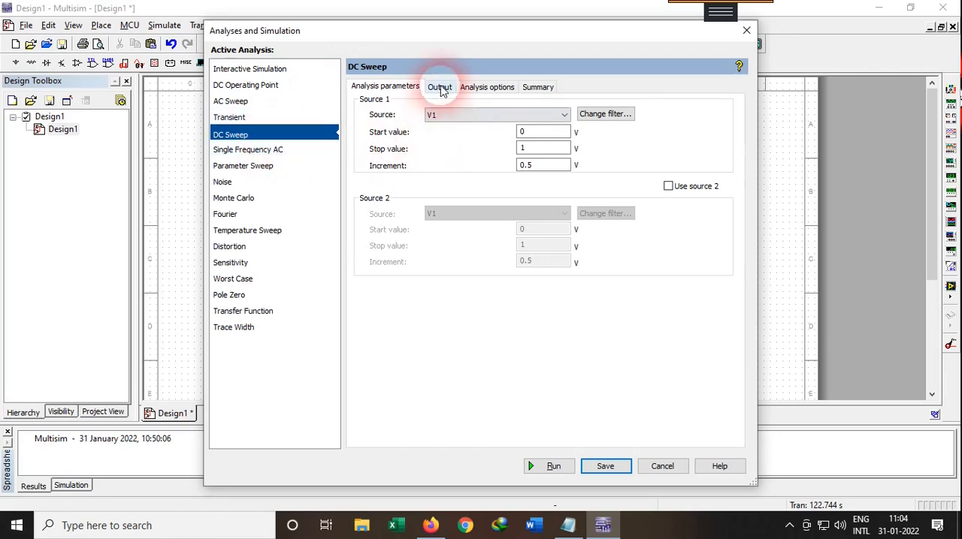
drag(445, 43, 669, 62)
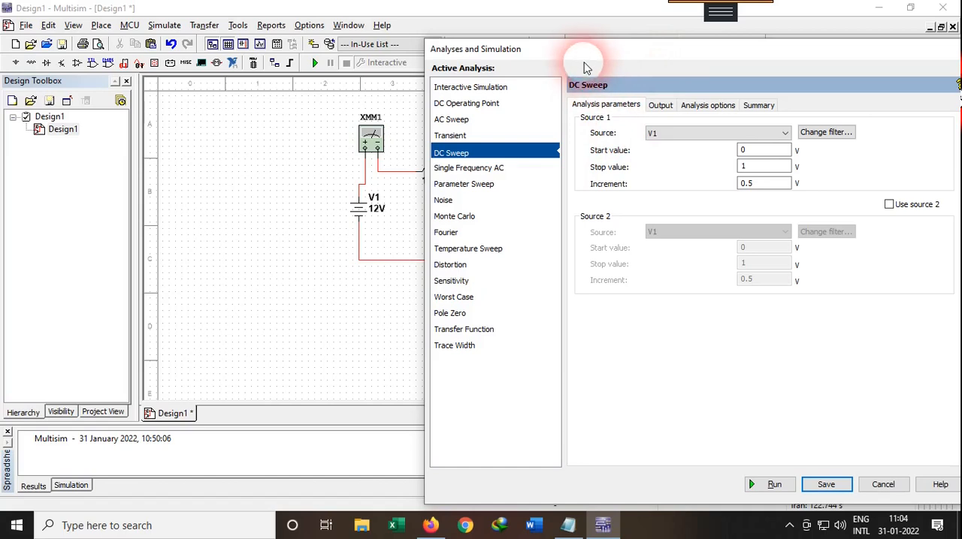
drag(581, 59, 626, 52)
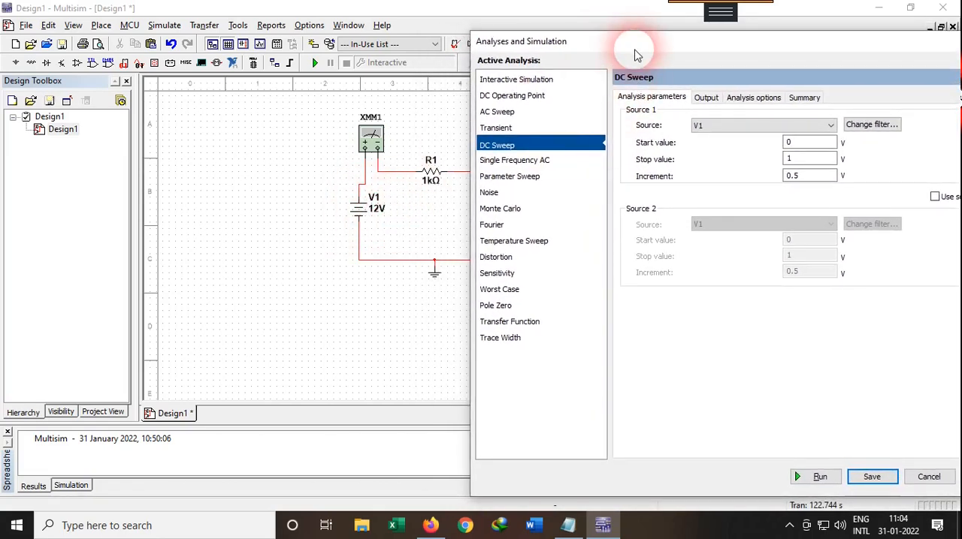
drag(635, 49, 551, 46)
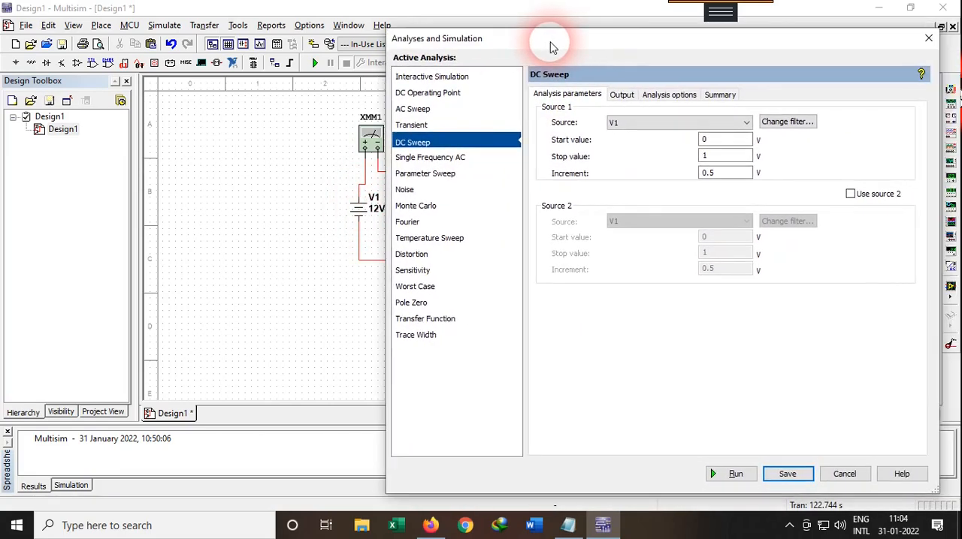
Step: Select V1 as the sweep's first source and set its stop value to 5 V
click(642, 126)
click(643, 127)
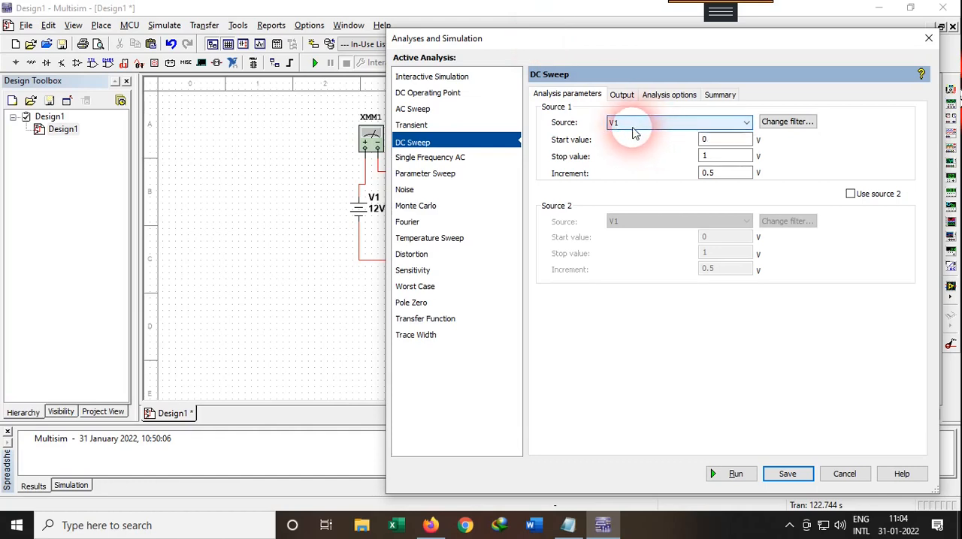
click(676, 126)
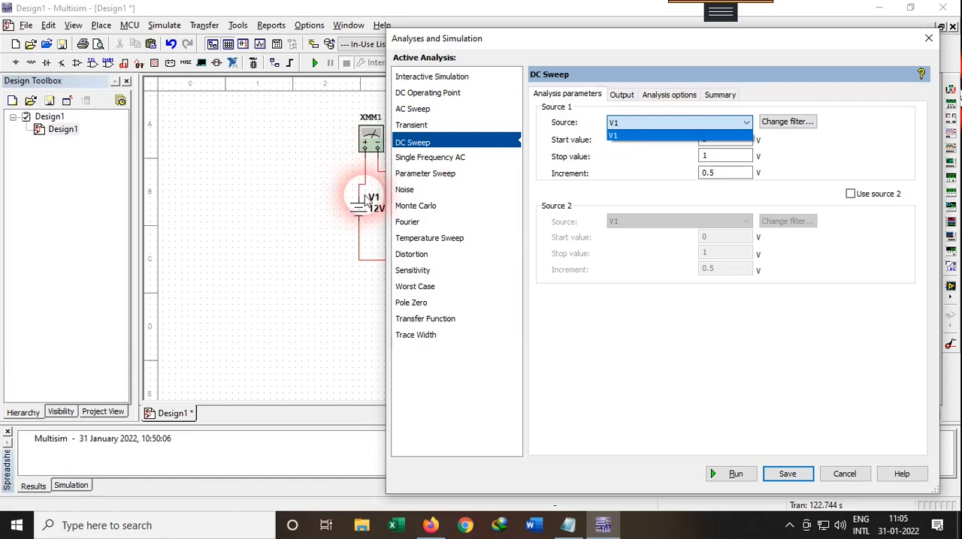
click(675, 134)
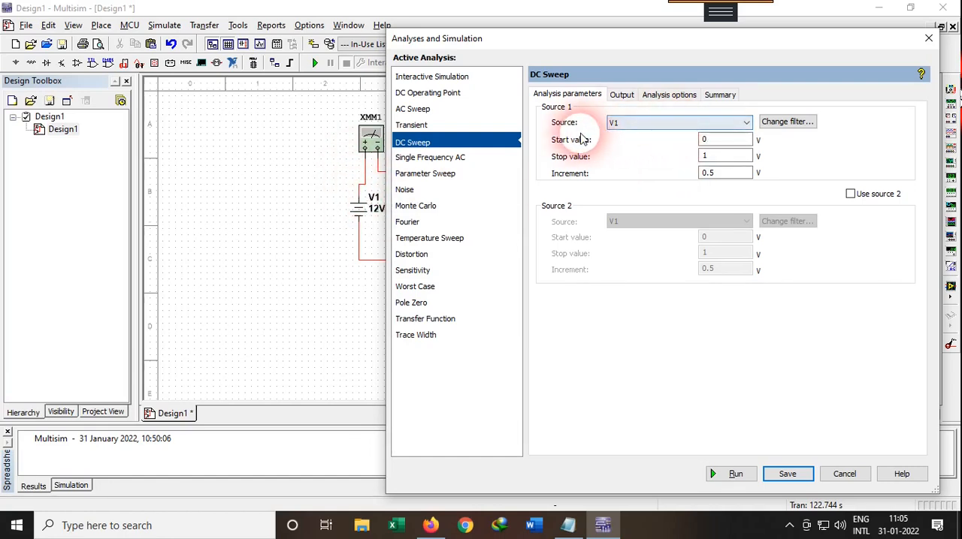
click(625, 126)
click(627, 133)
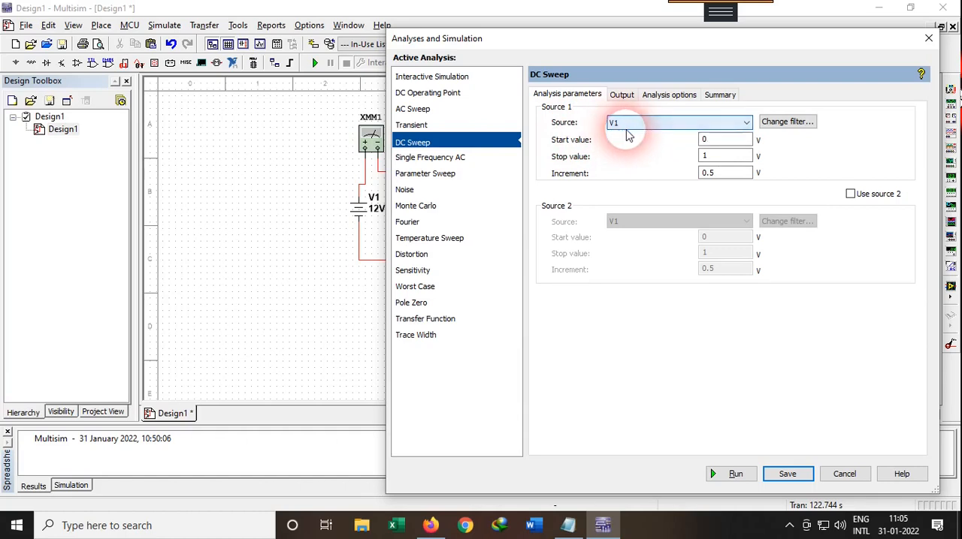
click(718, 141)
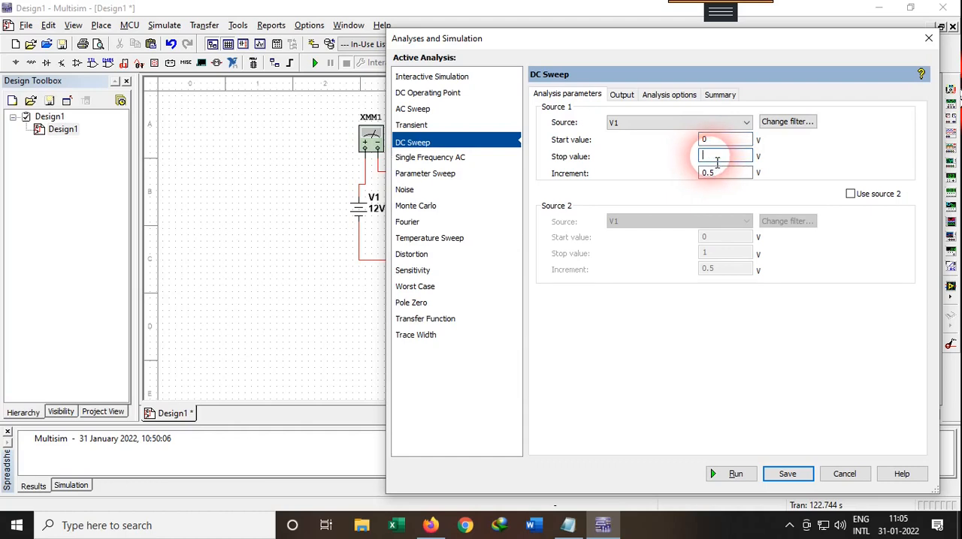
text(5)
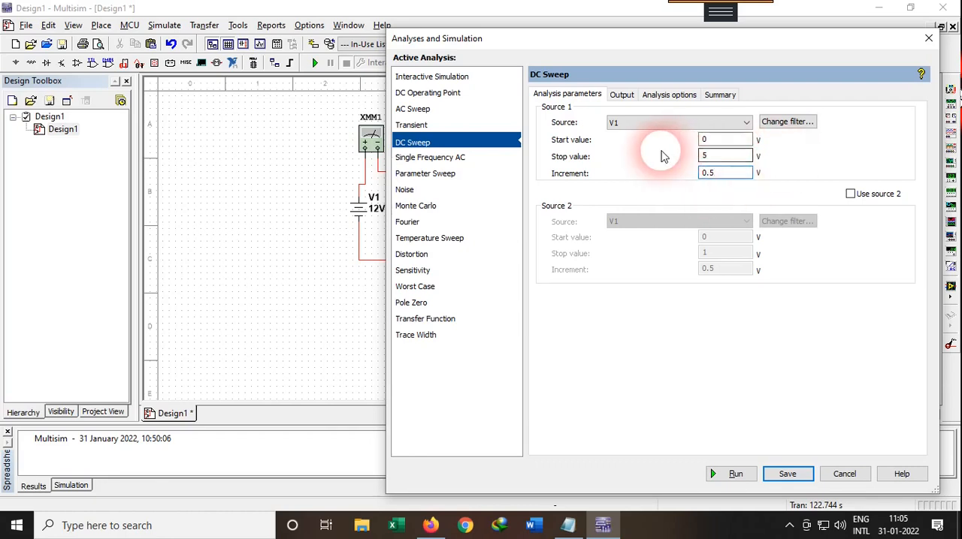
Step: Compare the available output variables with the circuit and add I(R1) to the variables selected for analysis
click(622, 95)
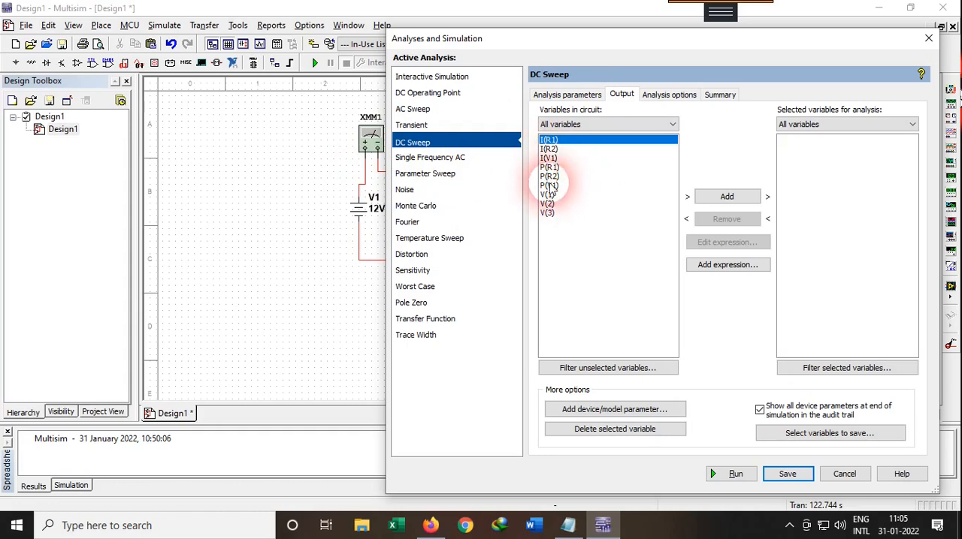
drag(560, 45, 669, 51)
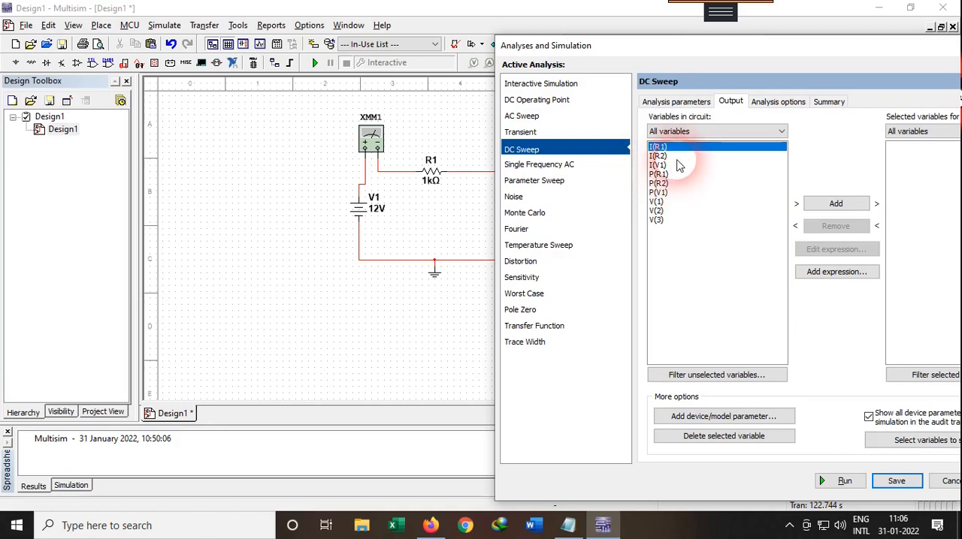
drag(651, 52, 594, 62)
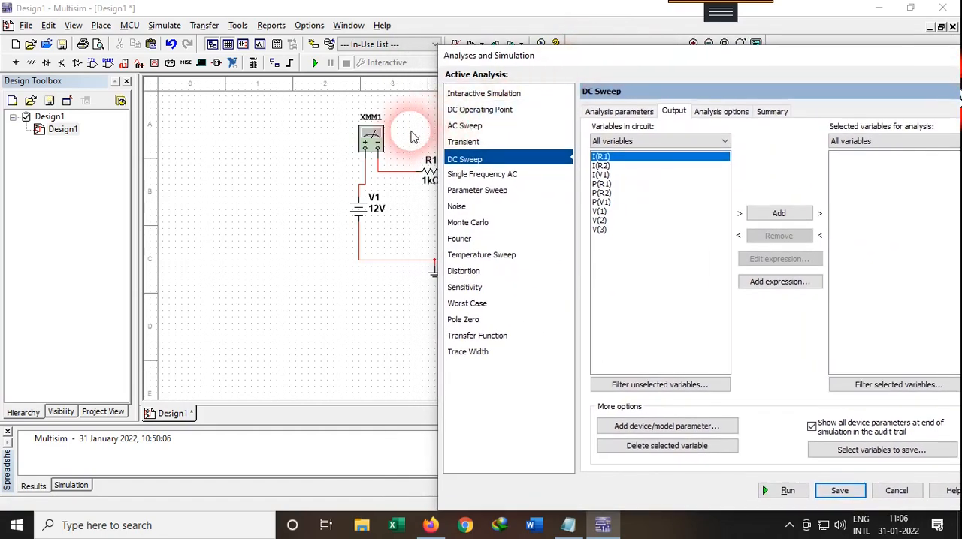
drag(506, 55, 622, 60)
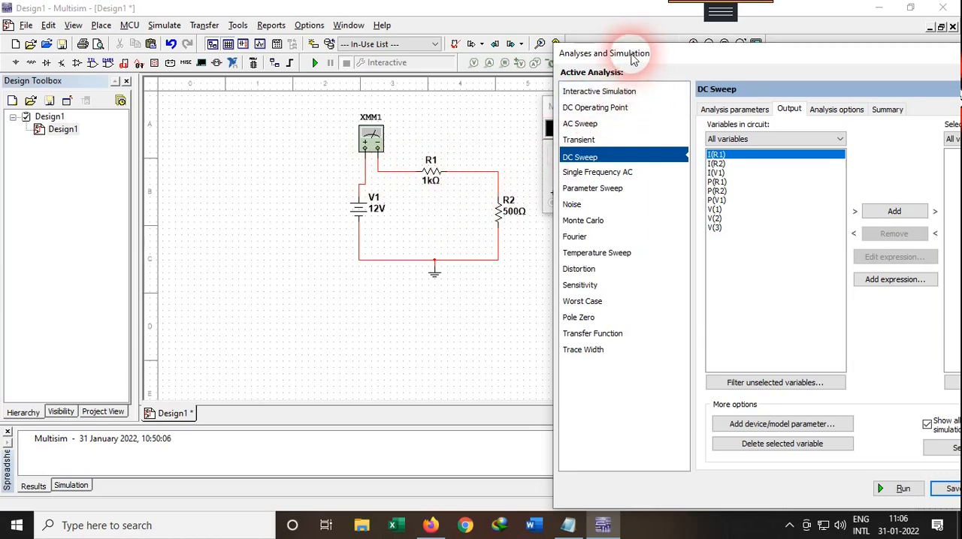
drag(637, 58, 430, 48)
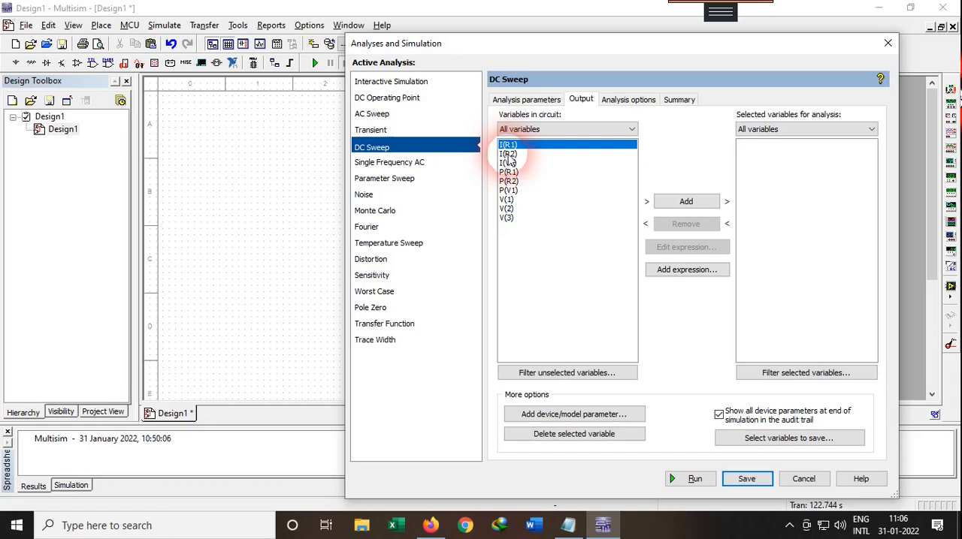
drag(528, 43, 507, 27)
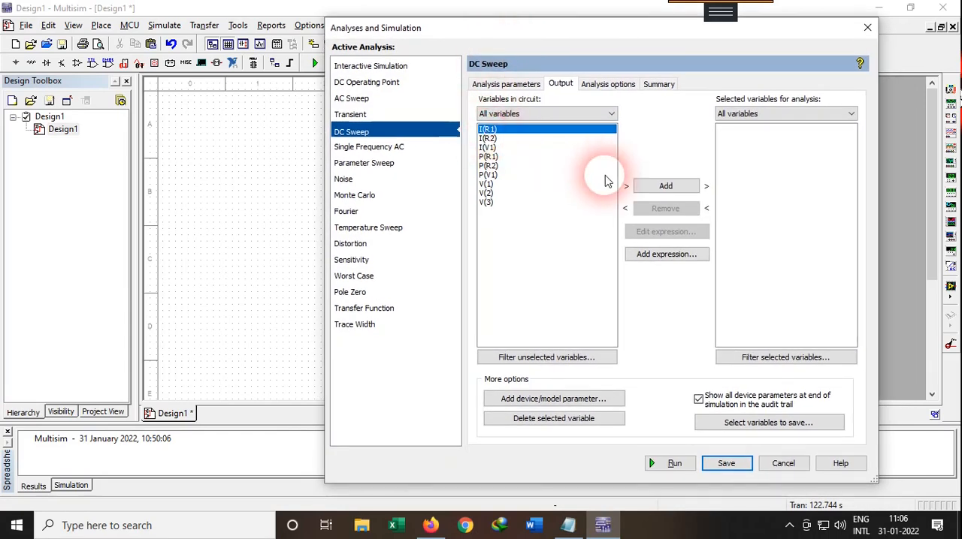
click(661, 187)
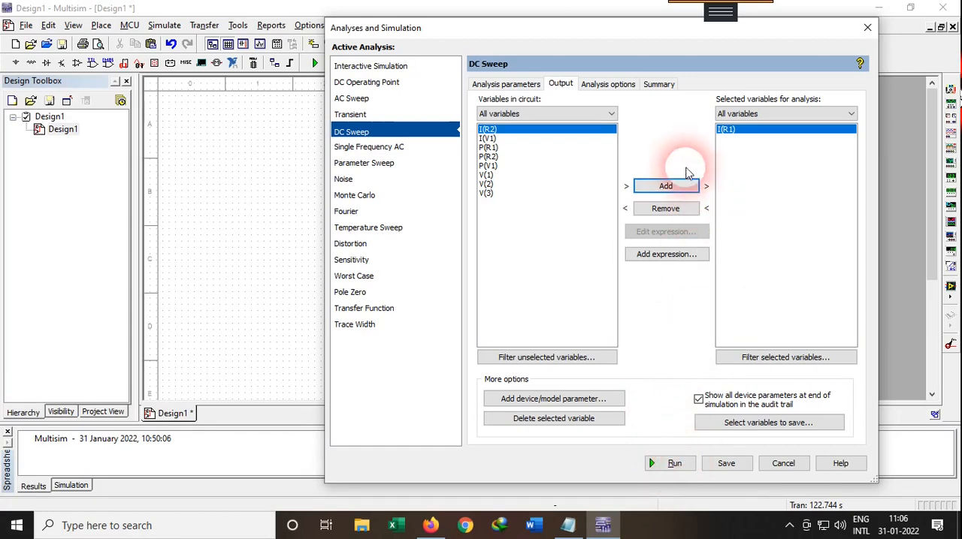
Step: Recheck the V1 sweep parameters and the selected output variable, and run the DC sweep
drag(505, 40, 465, 85)
drag(541, 87, 520, 64)
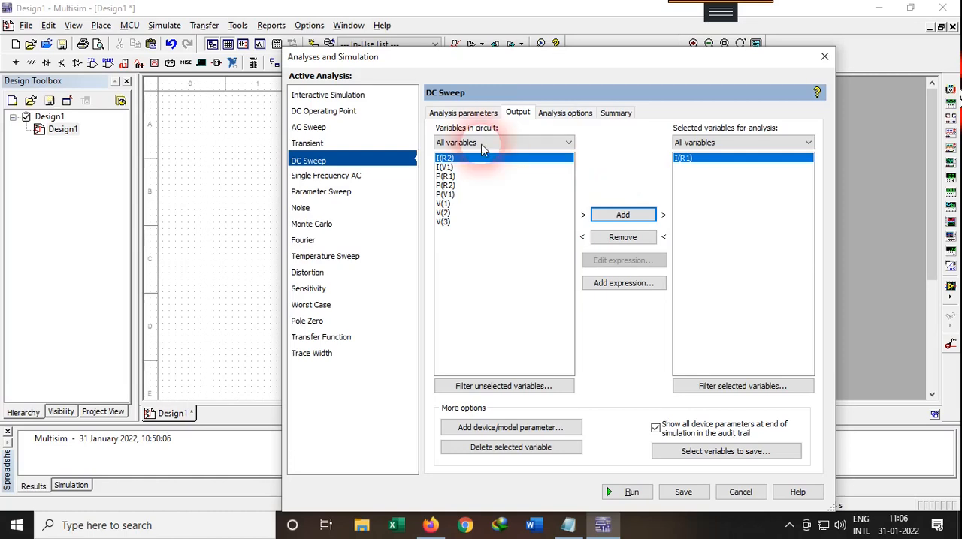
click(448, 111)
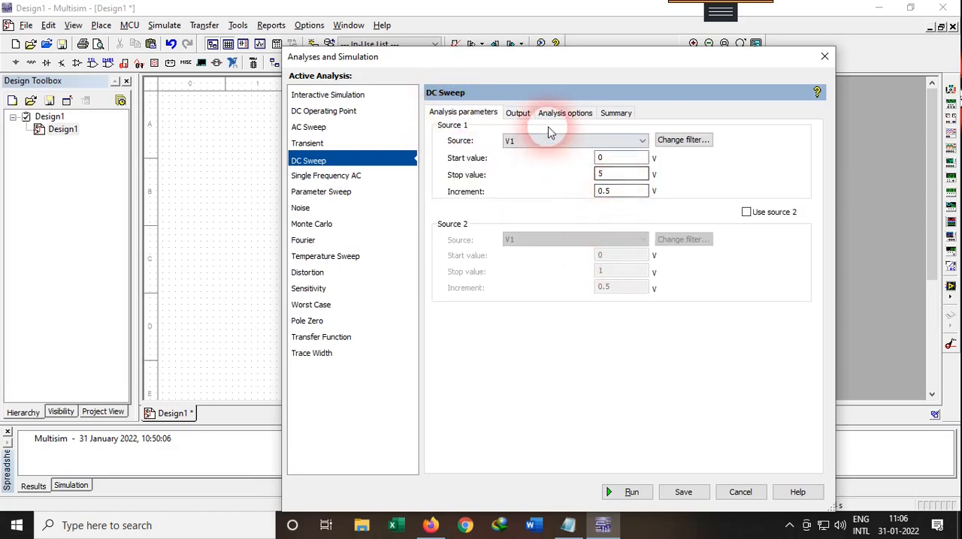
click(519, 115)
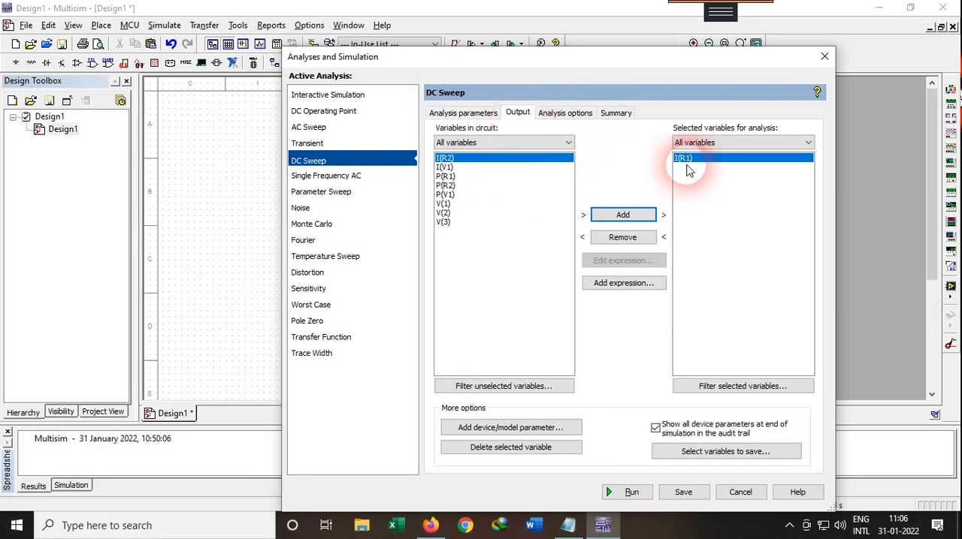
click(644, 494)
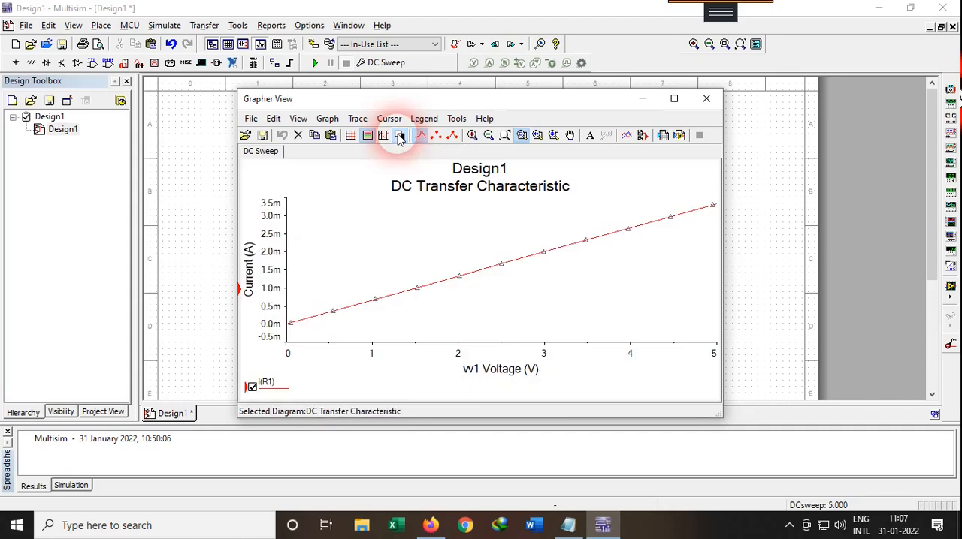
Step: Select the I(R1) trace in the sweep graph and export its data to a new Excel worksheet
click(400, 136)
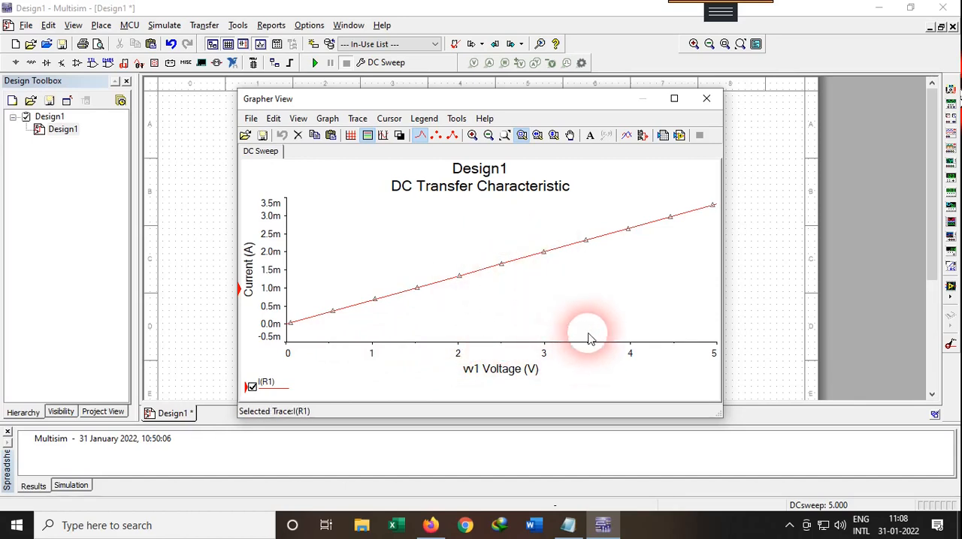
click(589, 244)
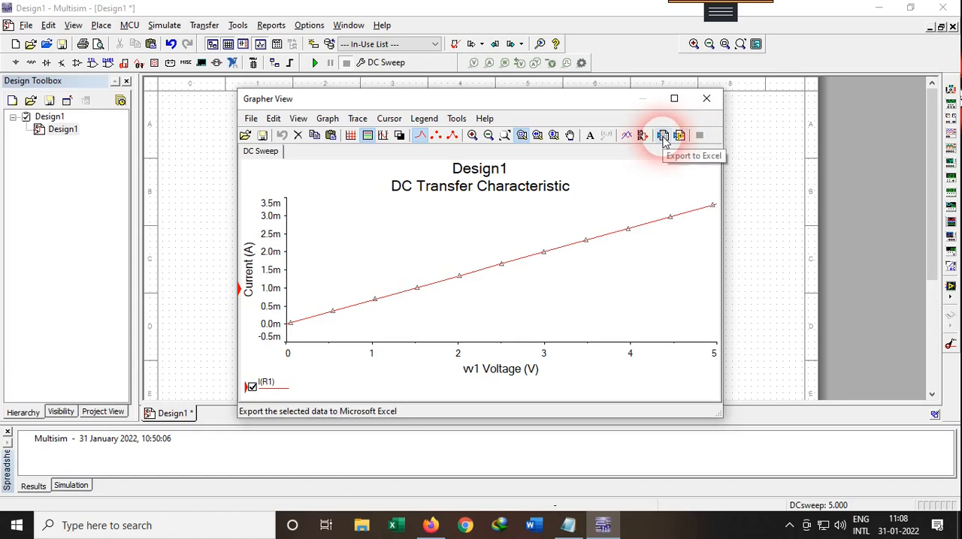
click(663, 136)
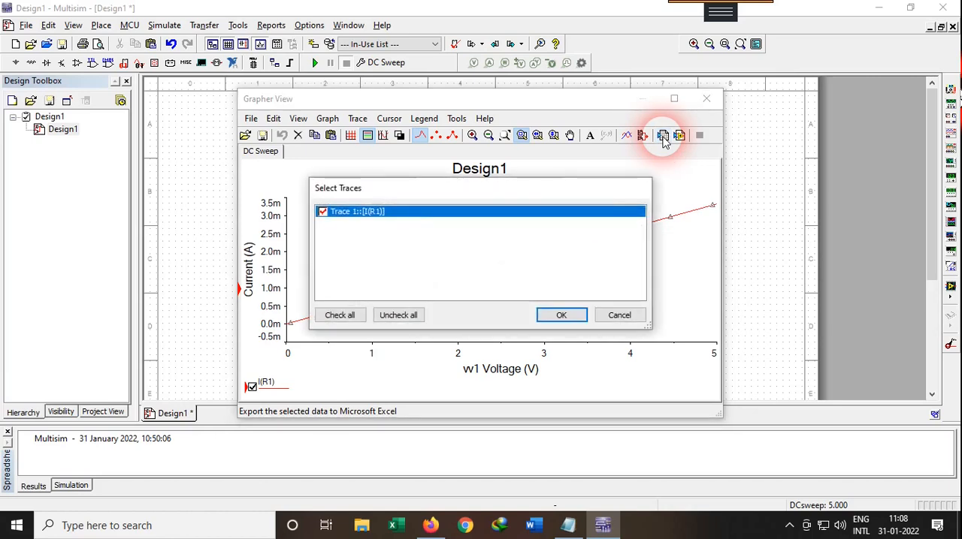
click(322, 212)
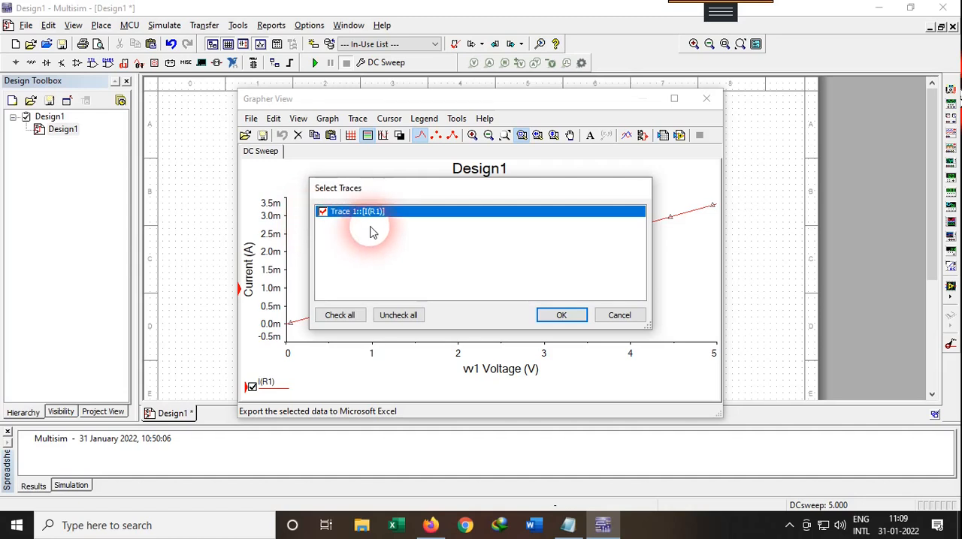
click(557, 317)
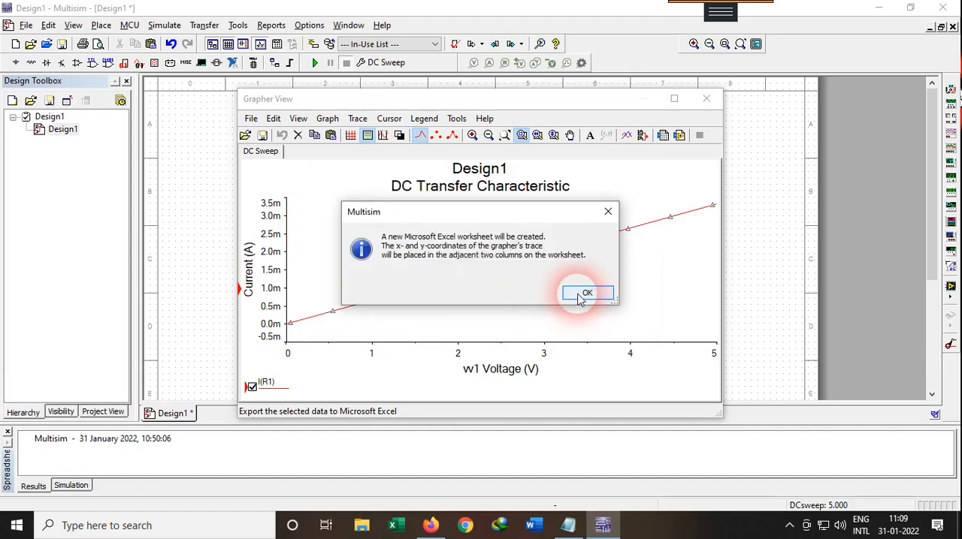
click(577, 294)
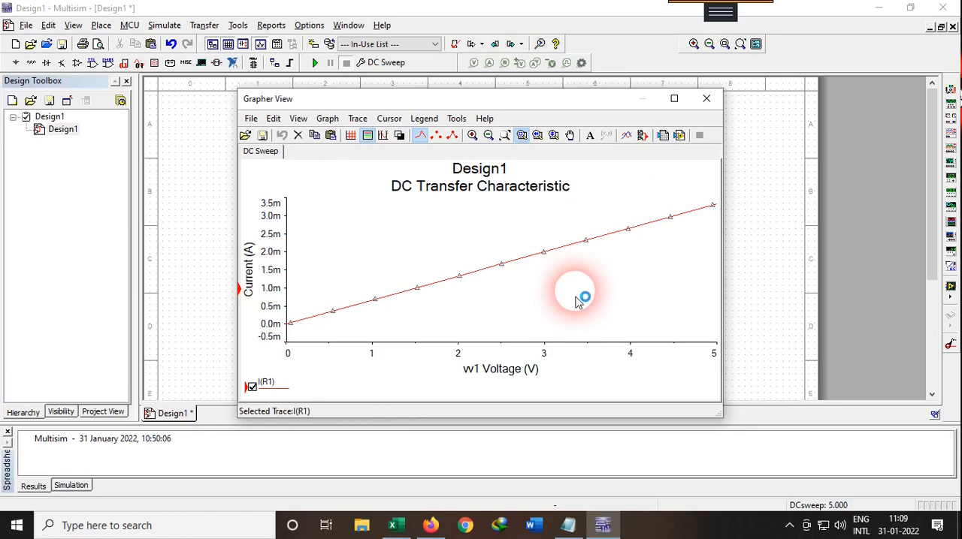
Step: Switch to Excel, maximize the exported workbook and widen columns A and B to fit their headings and values
click(394, 526)
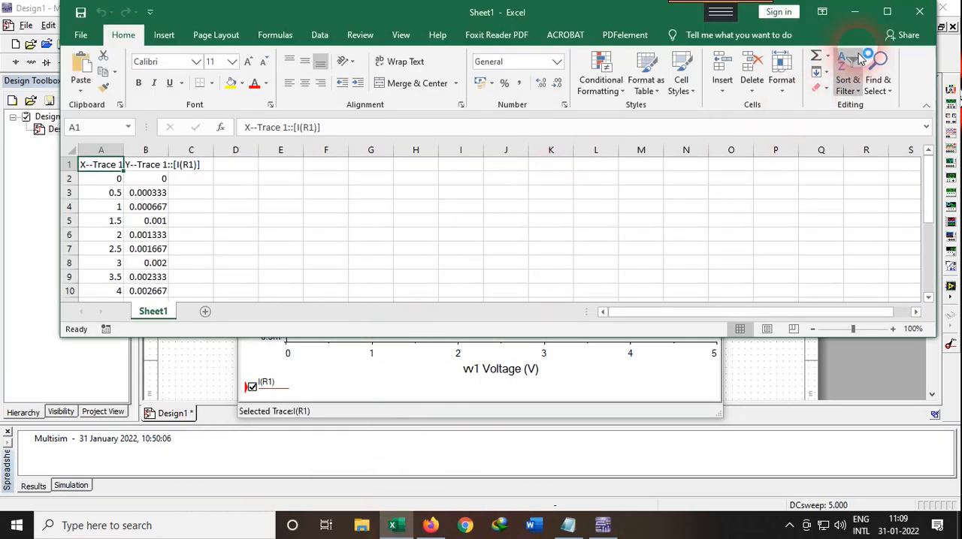
click(887, 13)
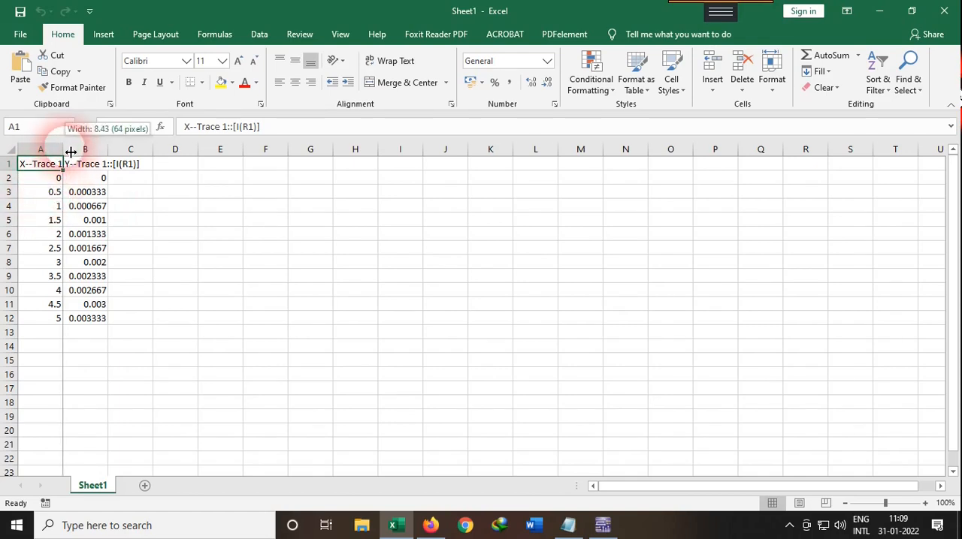
drag(70, 153, 279, 151)
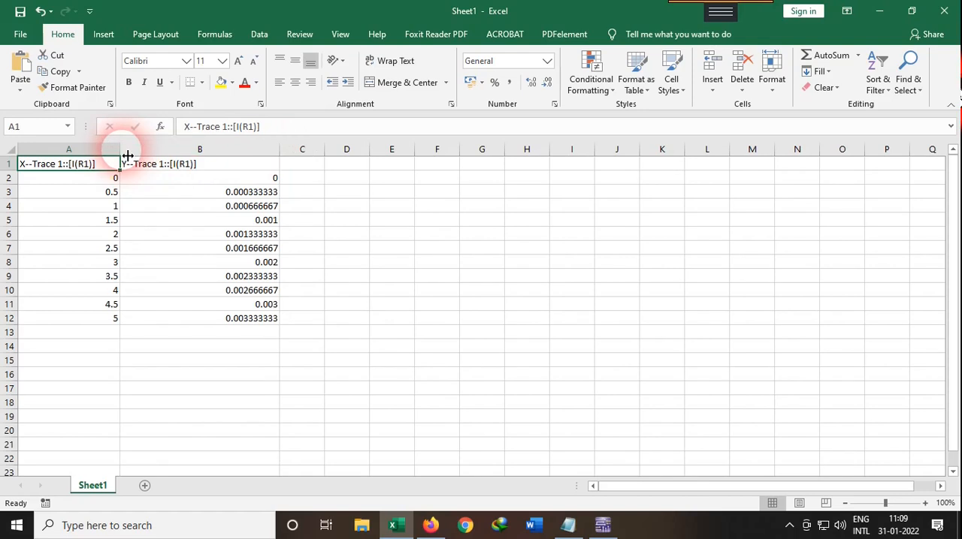
drag(133, 161, 140, 154)
Step: Examine the X--Trace 1 heading and the swept voltage values in column A
click(73, 190)
click(53, 170)
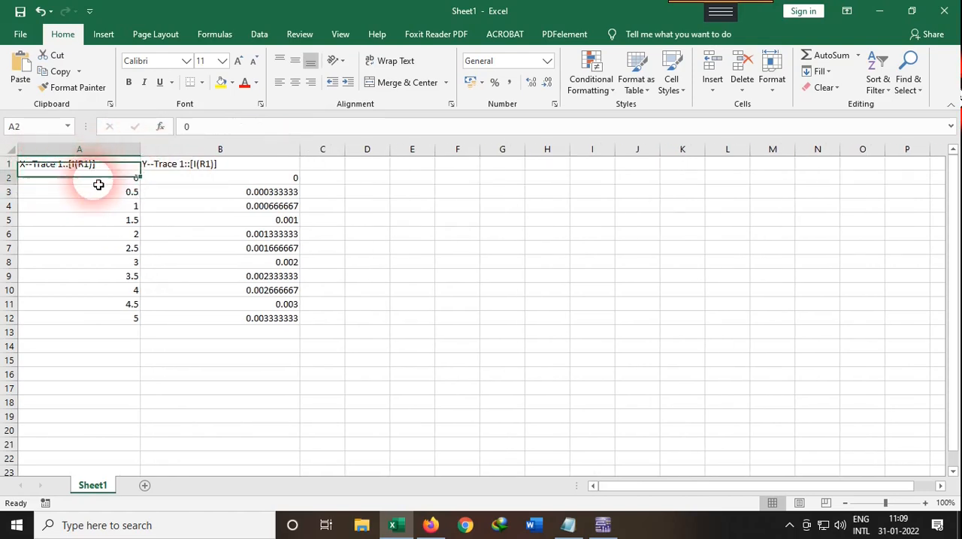
click(119, 316)
click(105, 167)
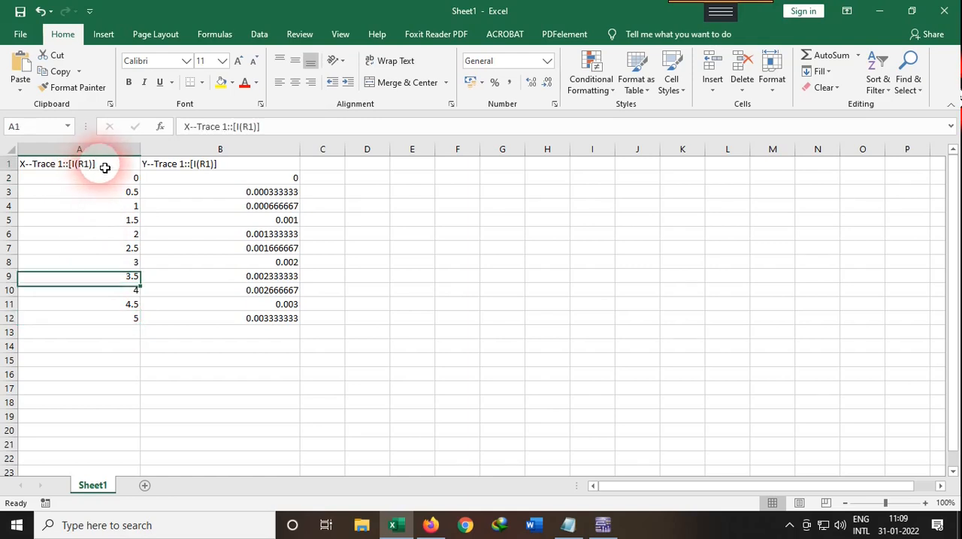
Step: Rename the headings in cells A1 and B1 to Voltage and Current
double_click(96, 167)
drag(97, 167, 21, 164)
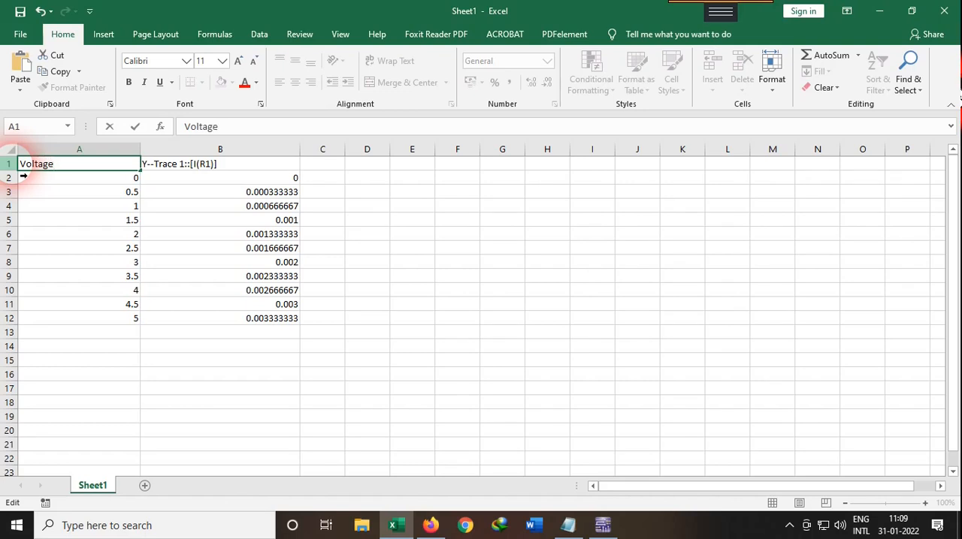
click(179, 166)
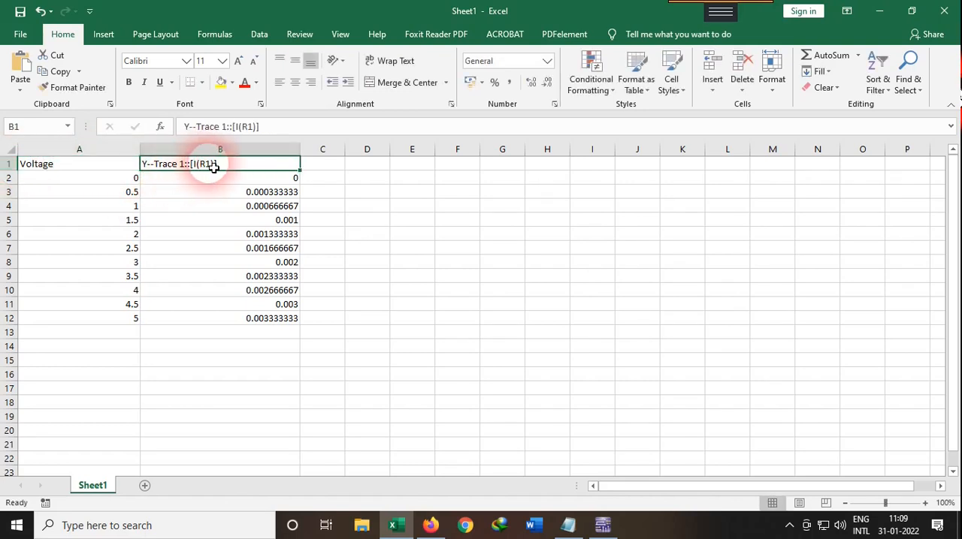
drag(231, 170, 111, 169)
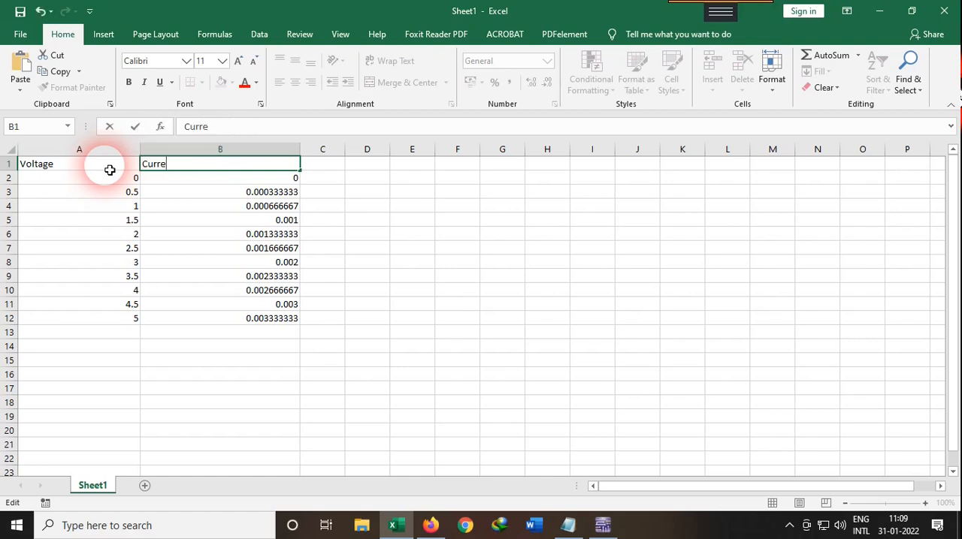
click(130, 177)
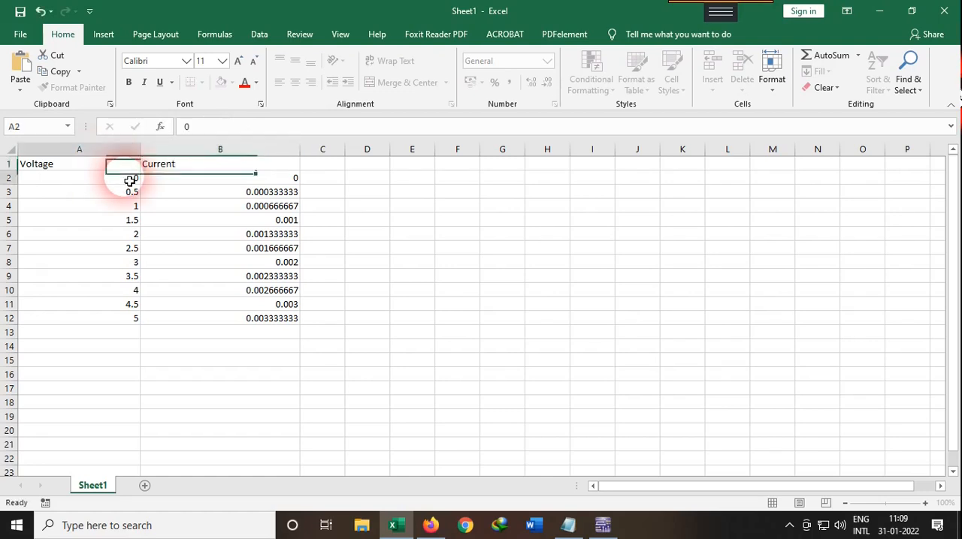
Step: Examine the exported data row by row, comparing each voltage in column A with its current in column B
click(216, 186)
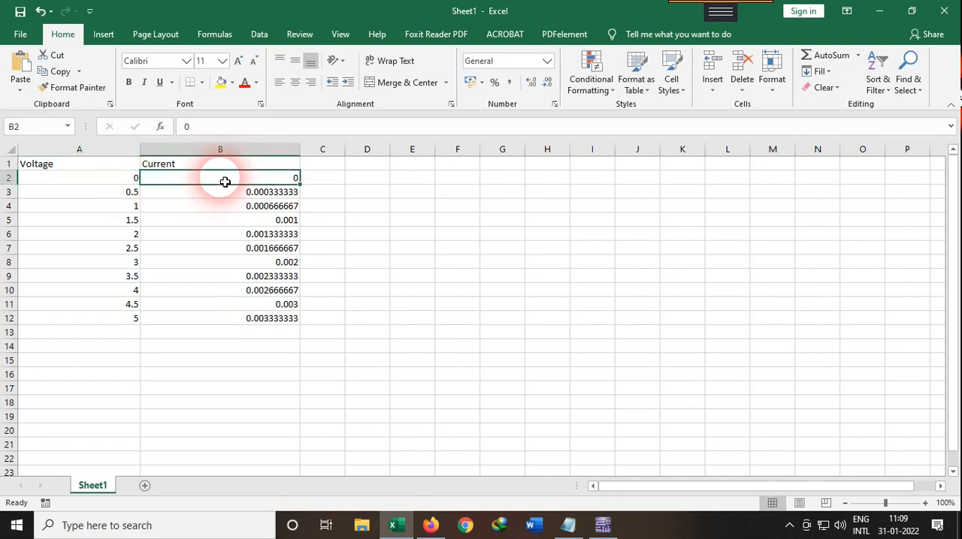
click(135, 197)
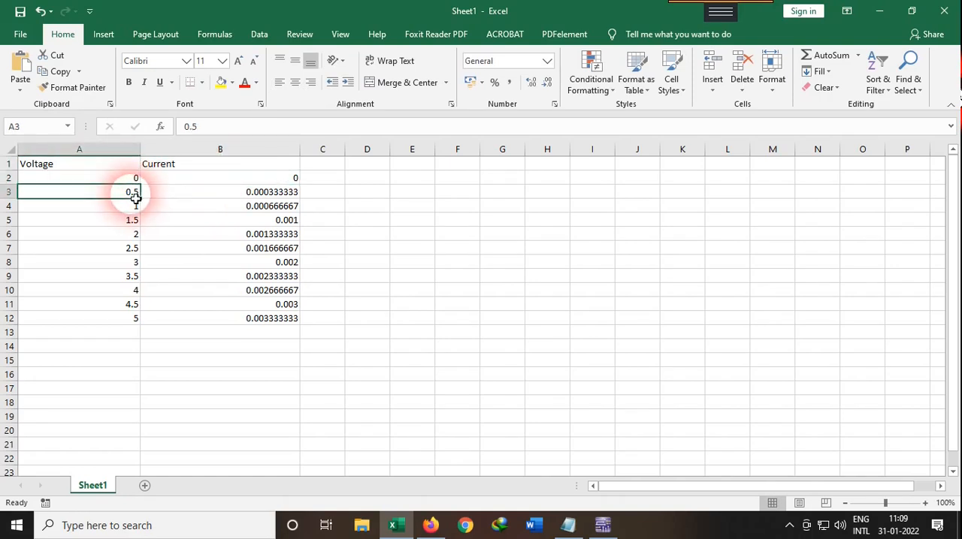
click(264, 193)
click(129, 209)
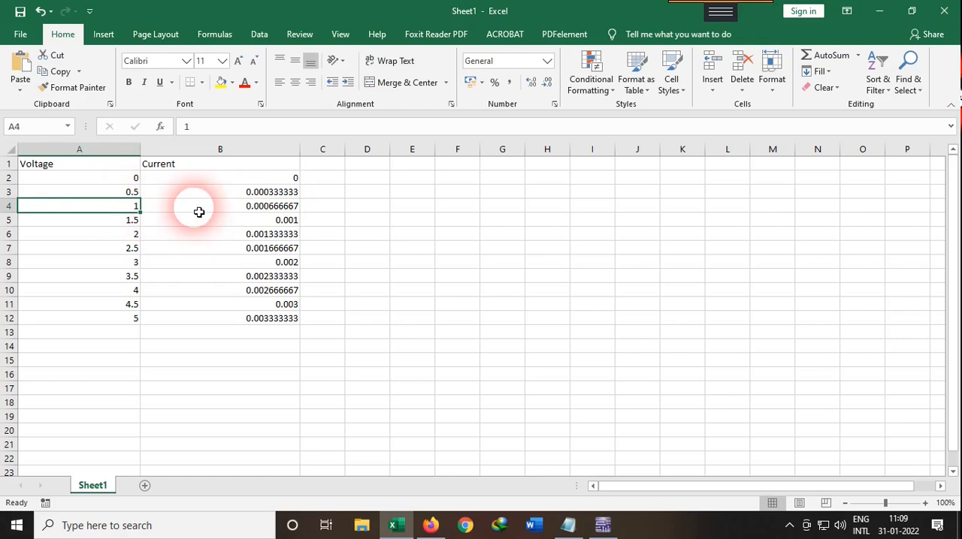
click(258, 208)
click(135, 221)
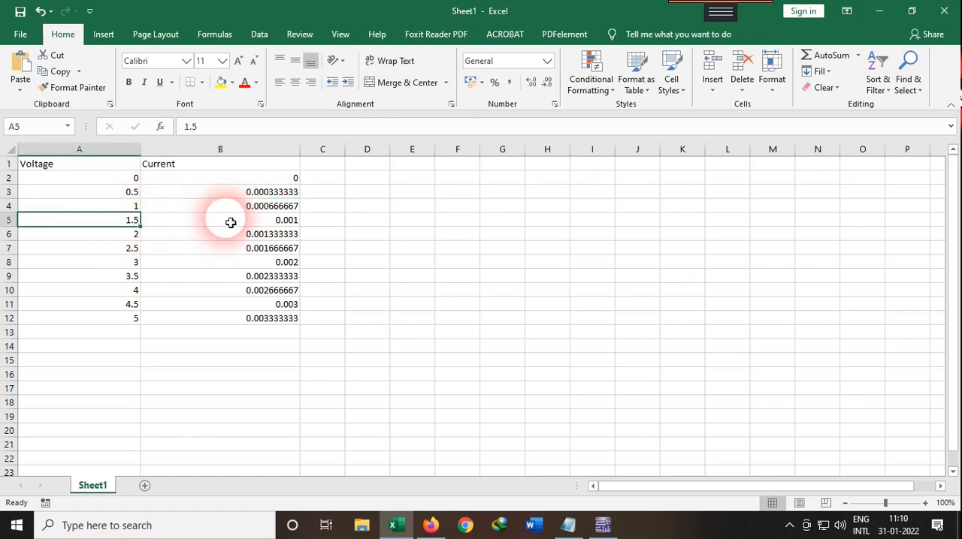
click(266, 222)
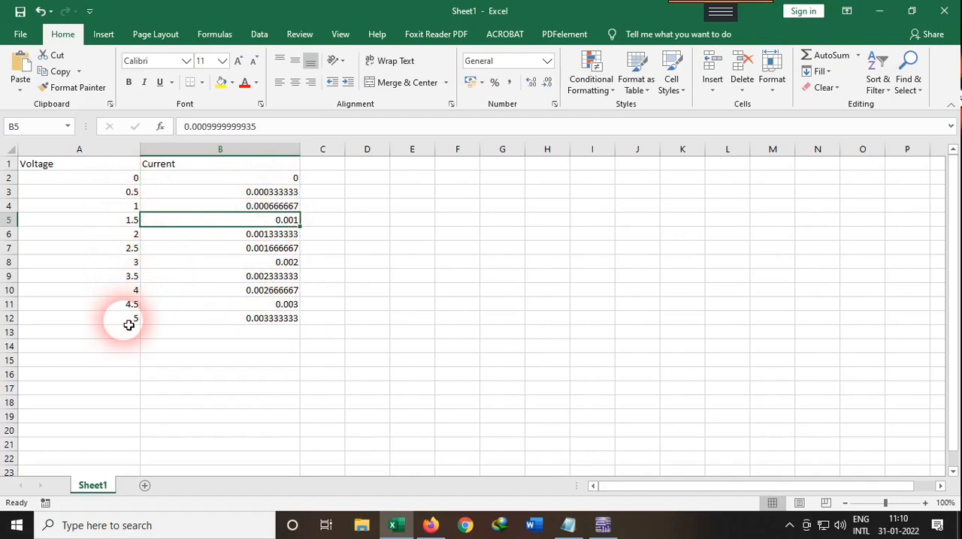
click(254, 262)
click(327, 211)
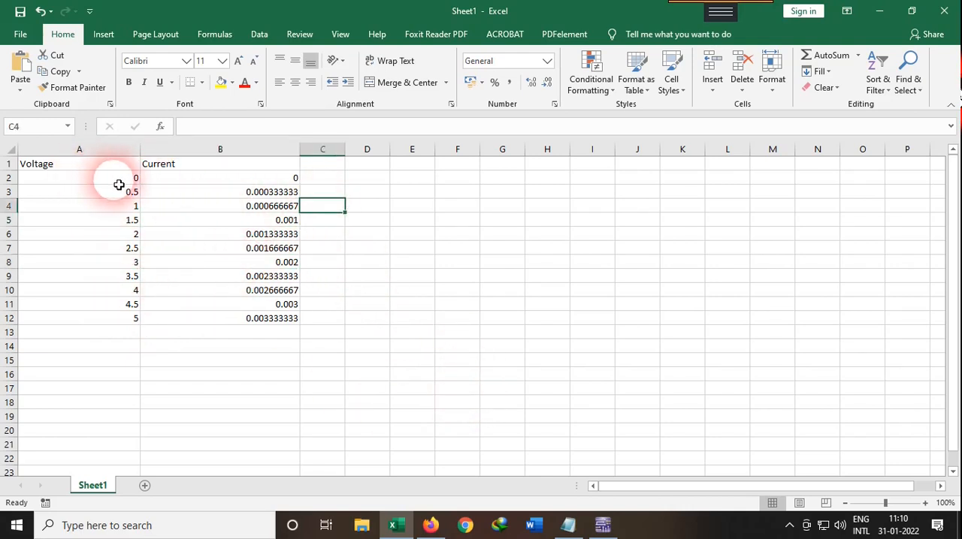
Step: Switch to Multisim and examine the I(R1) trace on the DC Transfer Characteristic graph
click(602, 525)
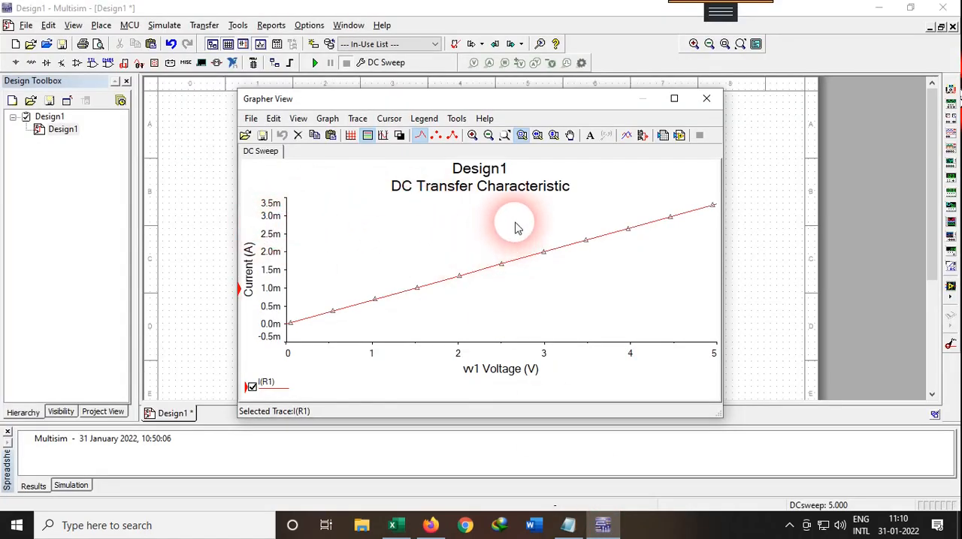
click(454, 282)
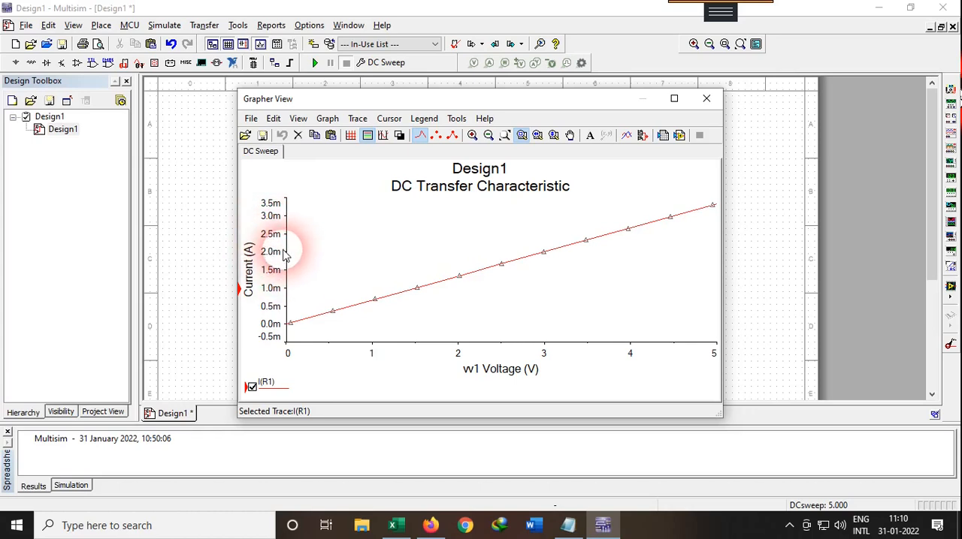
click(215, 267)
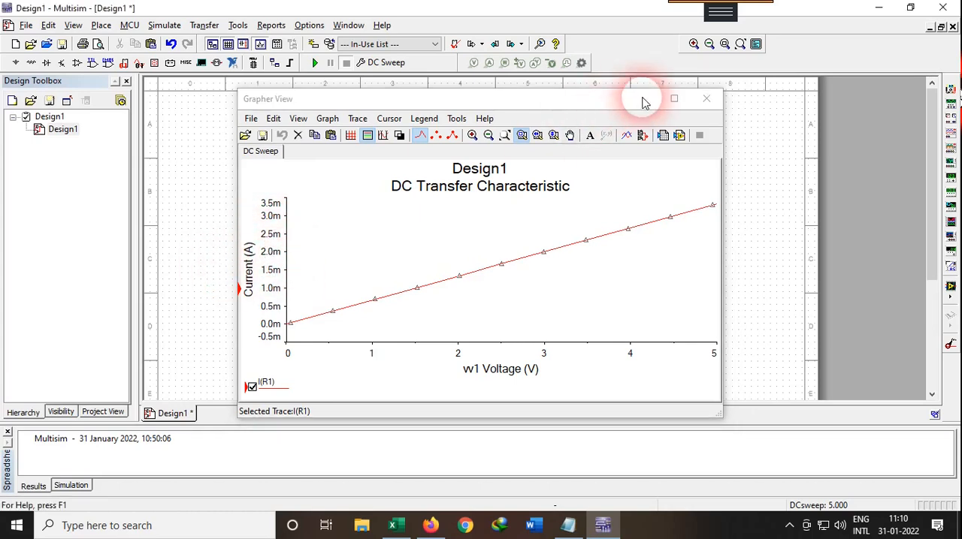
drag(569, 107, 622, 120)
Step: Switch to Excel and plot A2:B12 as a scatter chart with straight lines and markers, positioned beside the data
click(398, 527)
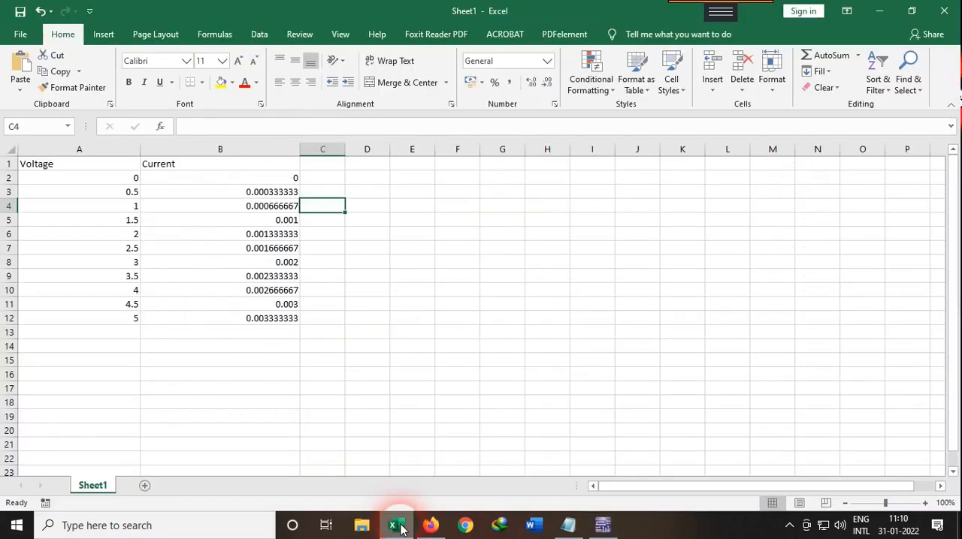
click(132, 183)
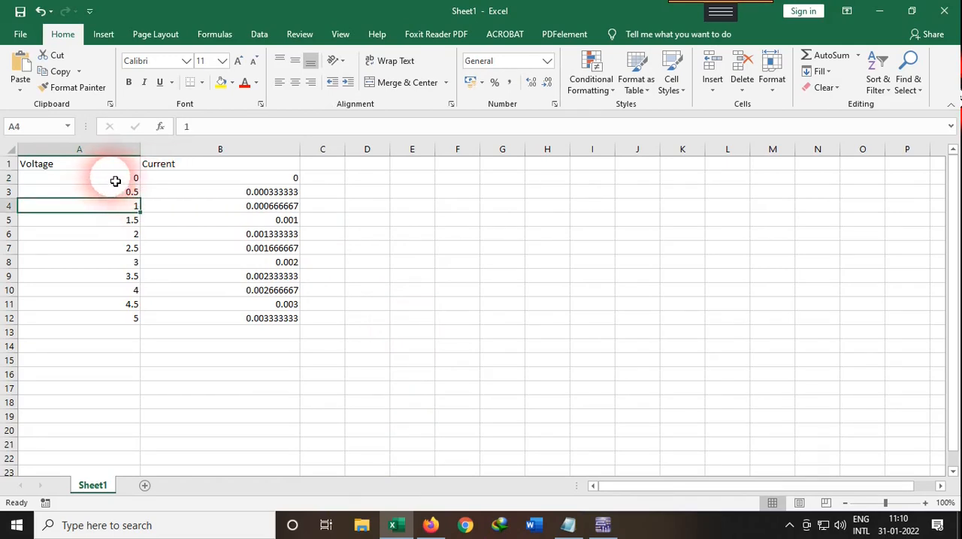
drag(115, 181, 210, 320)
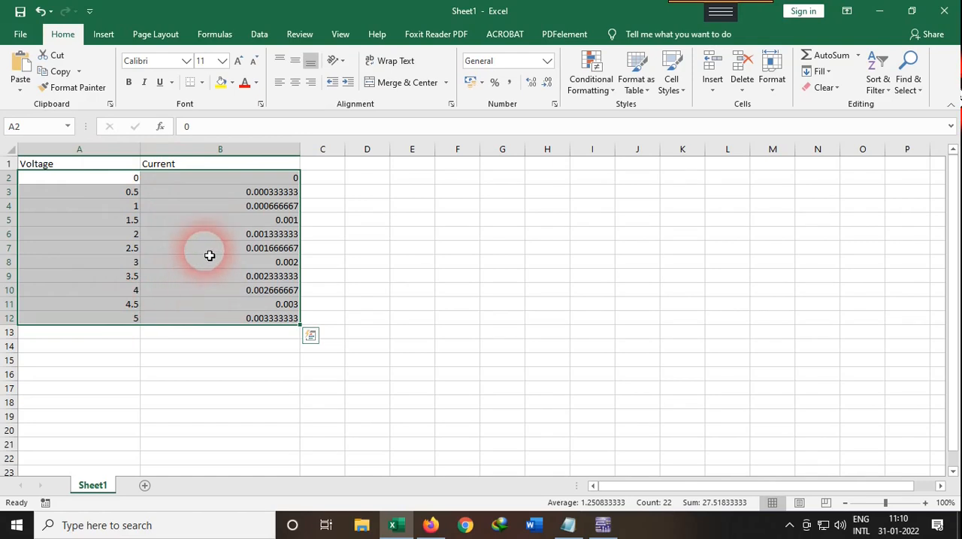
click(104, 35)
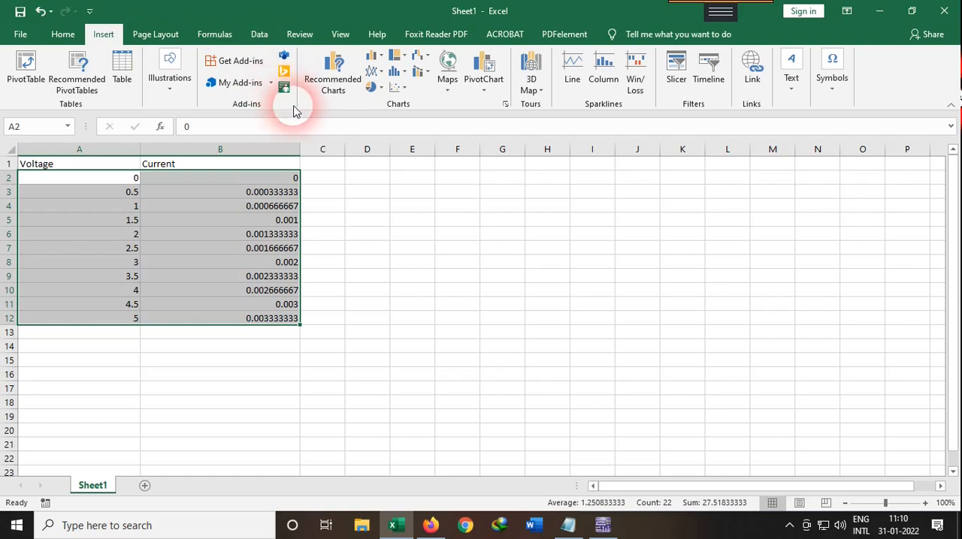
click(404, 89)
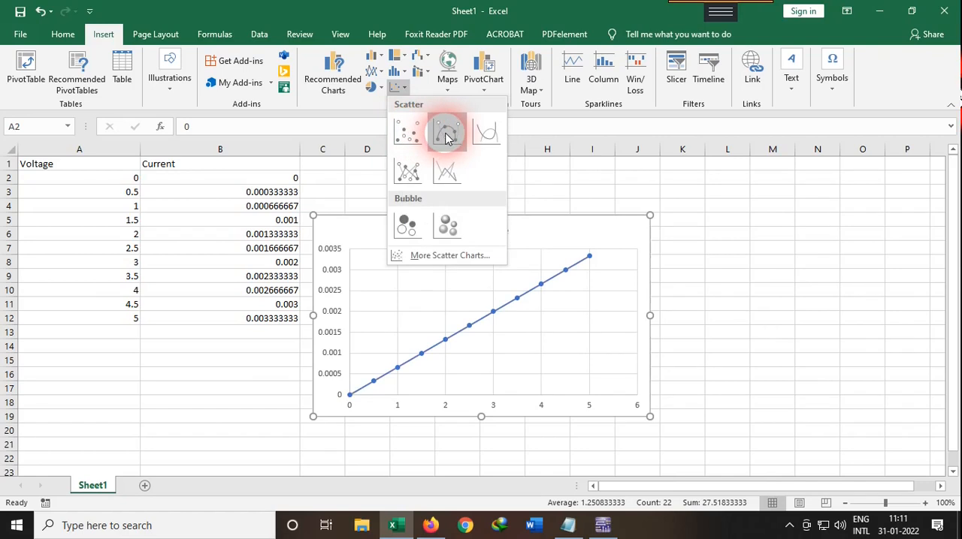
click(412, 175)
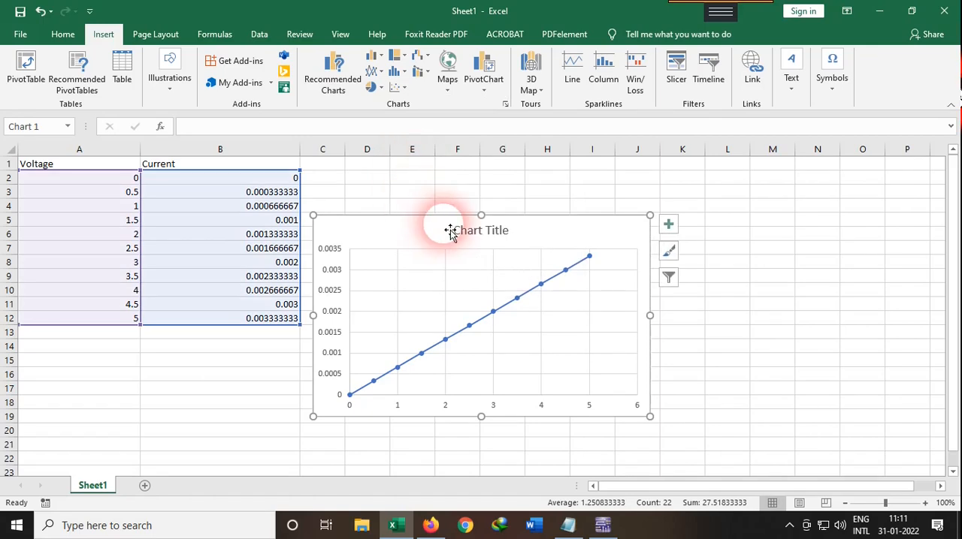
drag(453, 225, 482, 183)
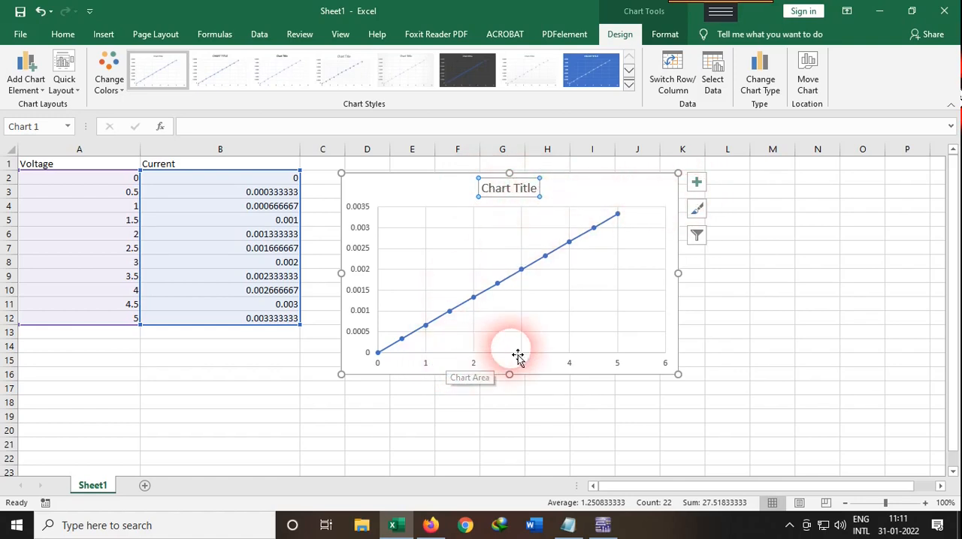
Step: Add axis titles to the chart, naming the horizontal axis voltage and the vertical axis Current
click(697, 185)
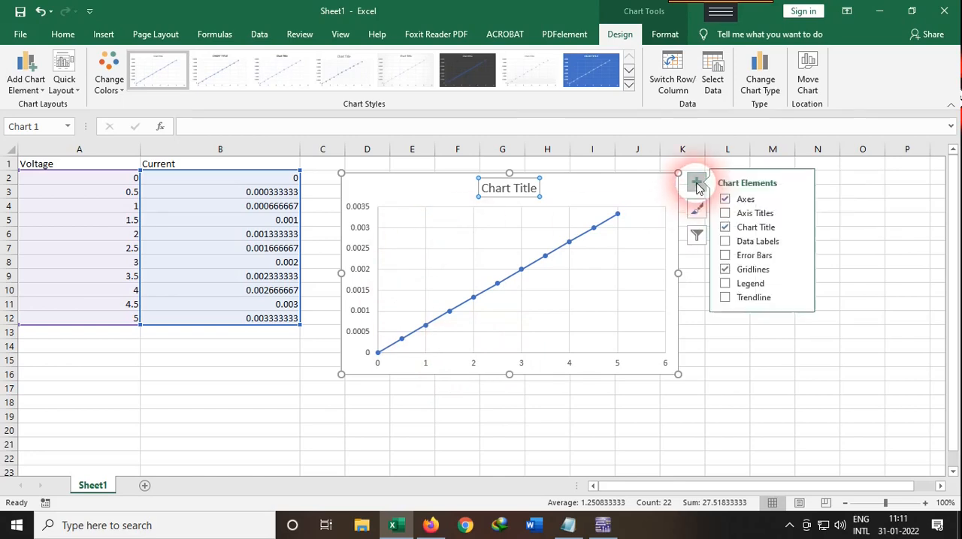
click(731, 215)
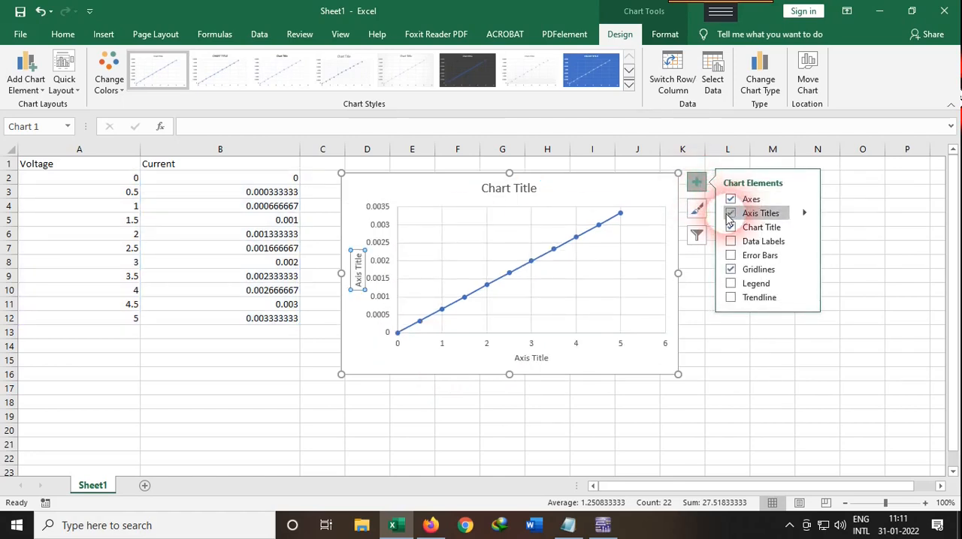
click(545, 361)
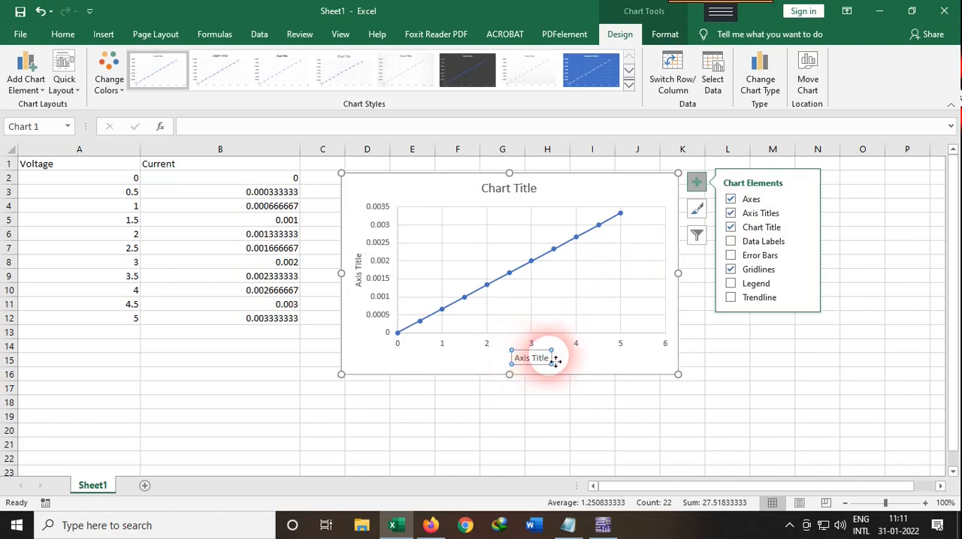
drag(556, 361, 512, 356)
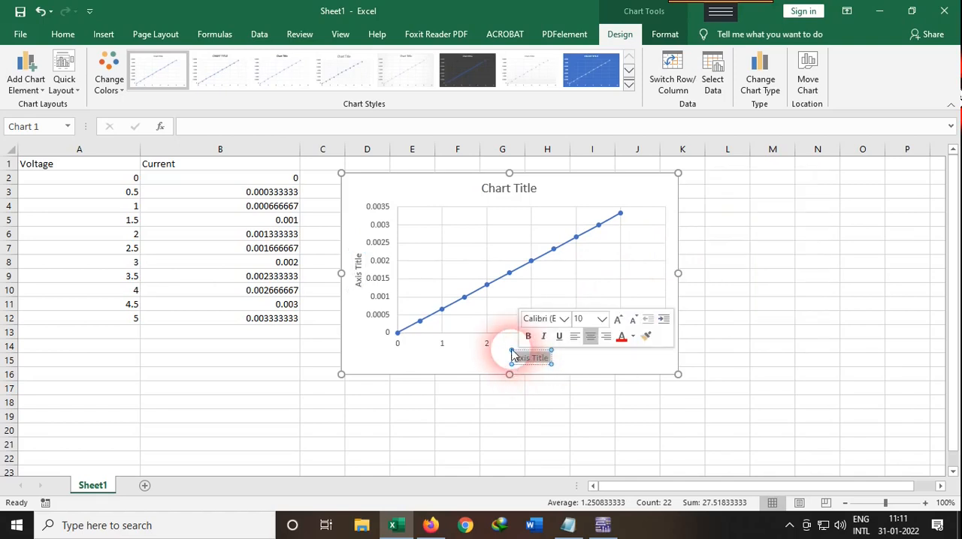
key(BackSpace)
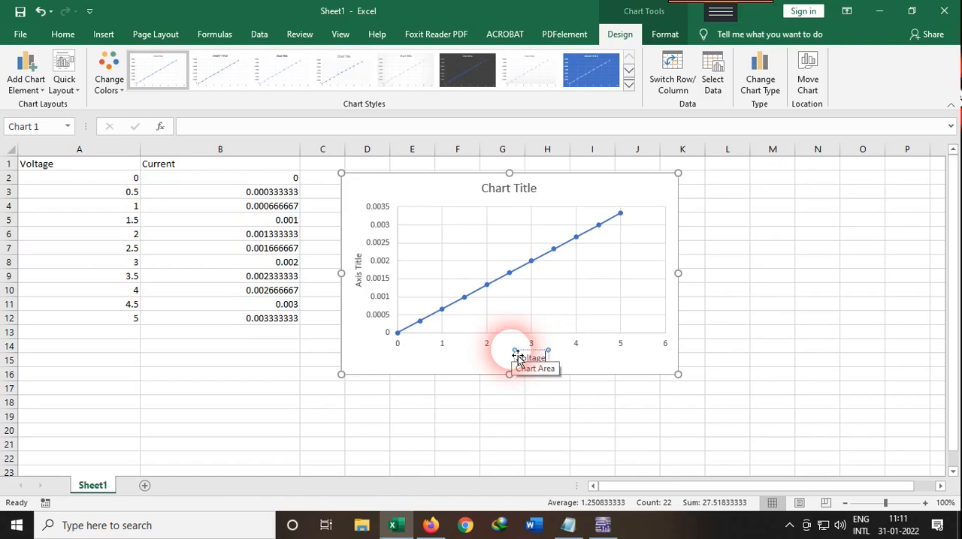
click(360, 274)
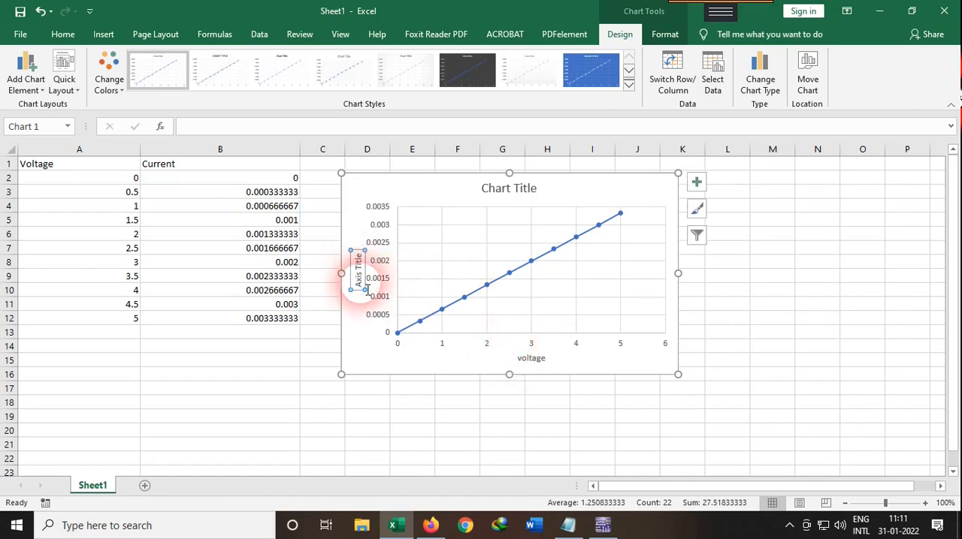
click(362, 263)
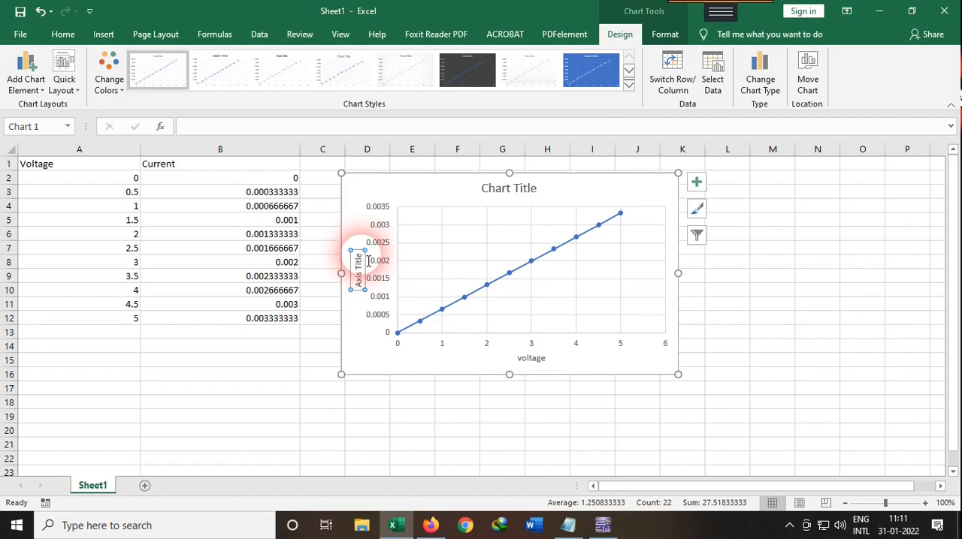
click(376, 261)
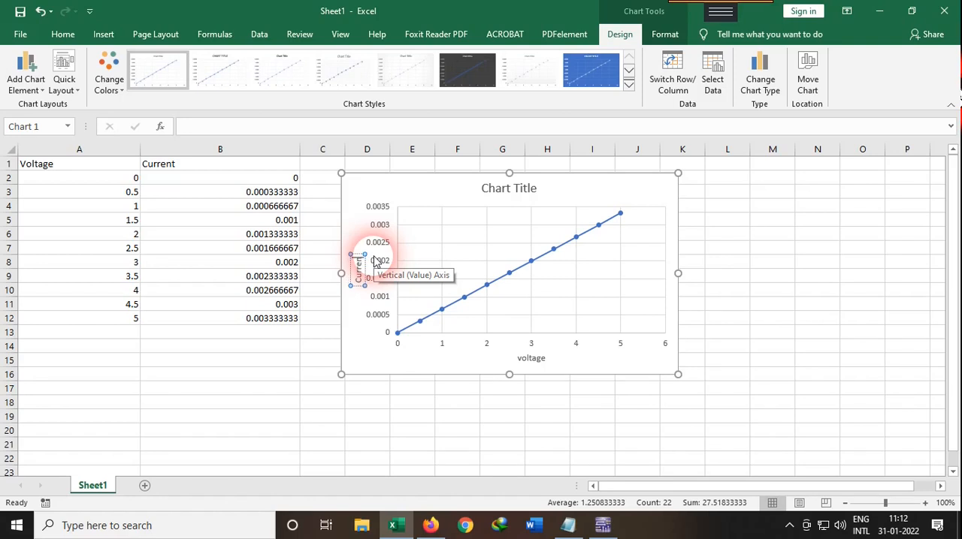
Step: Apply the chart style with a solid blue background and white text to the voltage-current chart
click(442, 271)
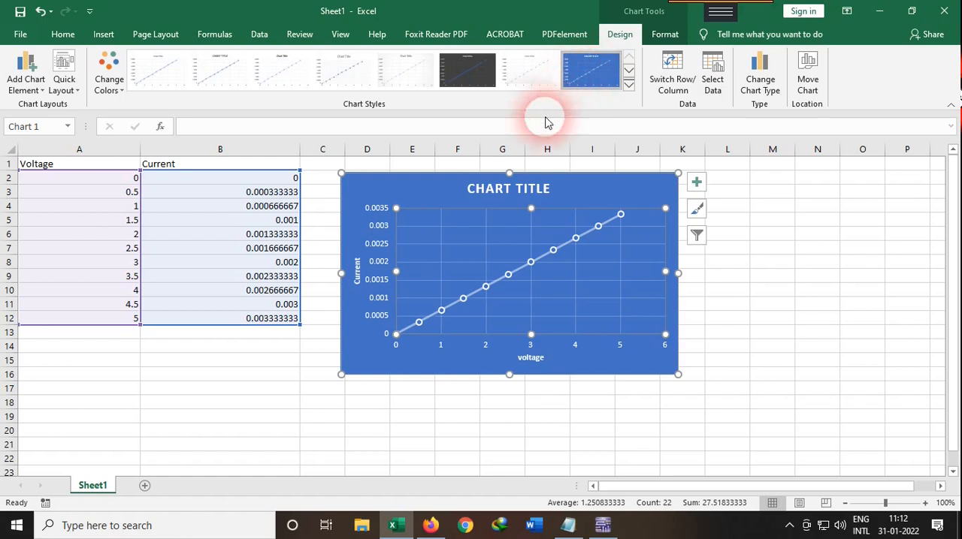
click(451, 275)
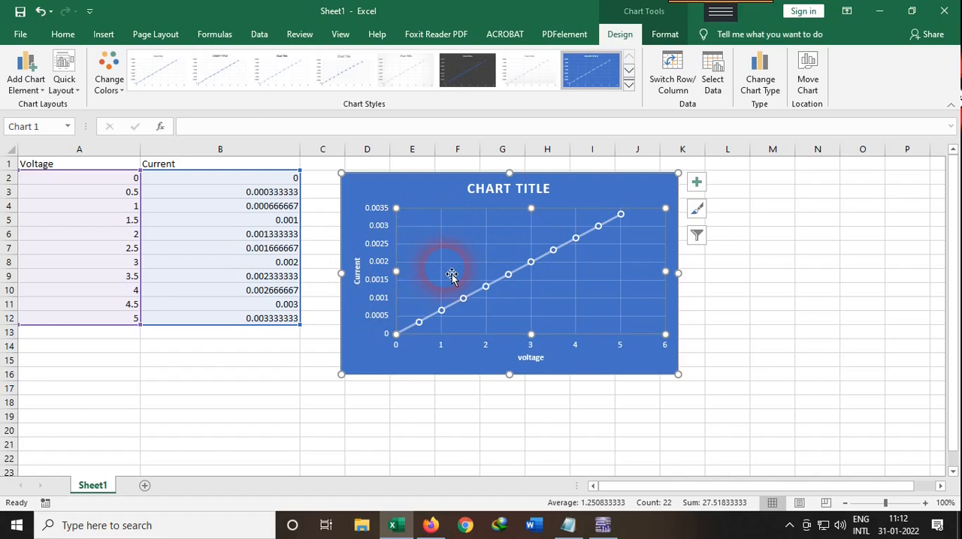
Step: Switch to Multisim and close the Grapher View window showing the DC sweep
click(603, 525)
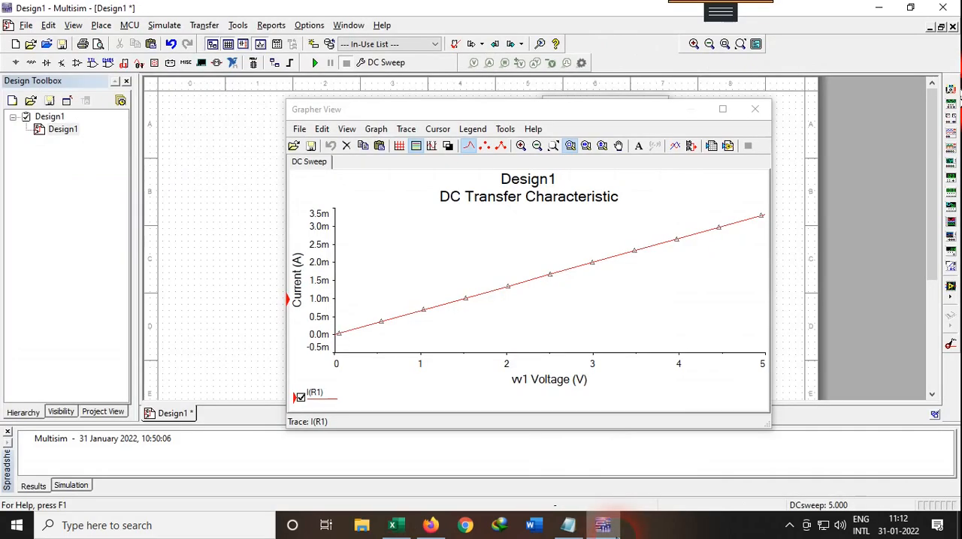
click(575, 235)
click(755, 109)
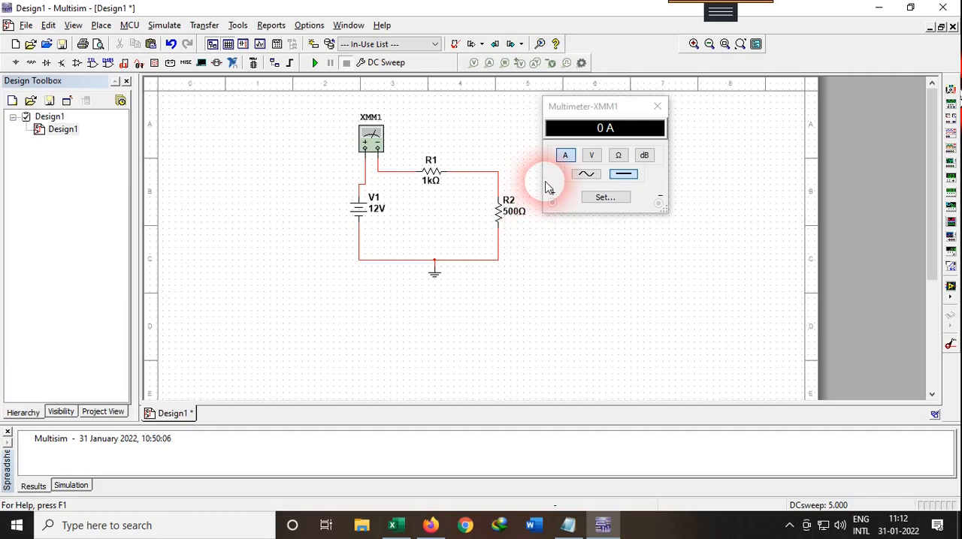
Step: Switch to Excel to review the plotted voltage-current chart, and return to the circuit in Multisim
mouse_move(601, 530)
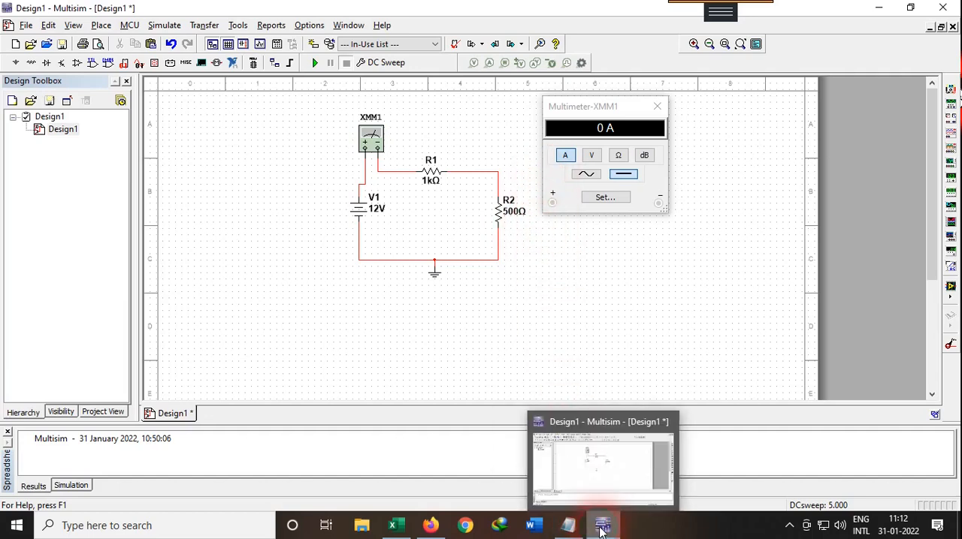
click(392, 526)
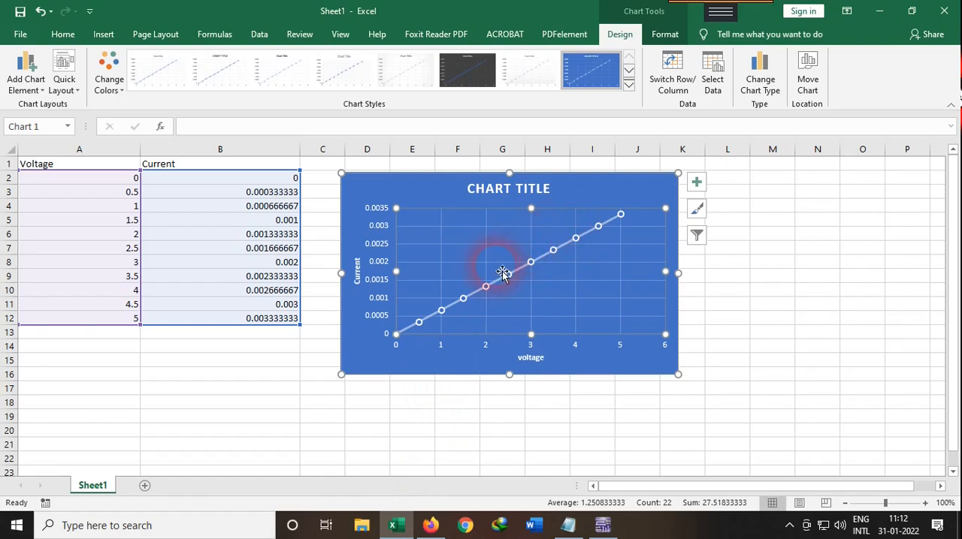
click(603, 526)
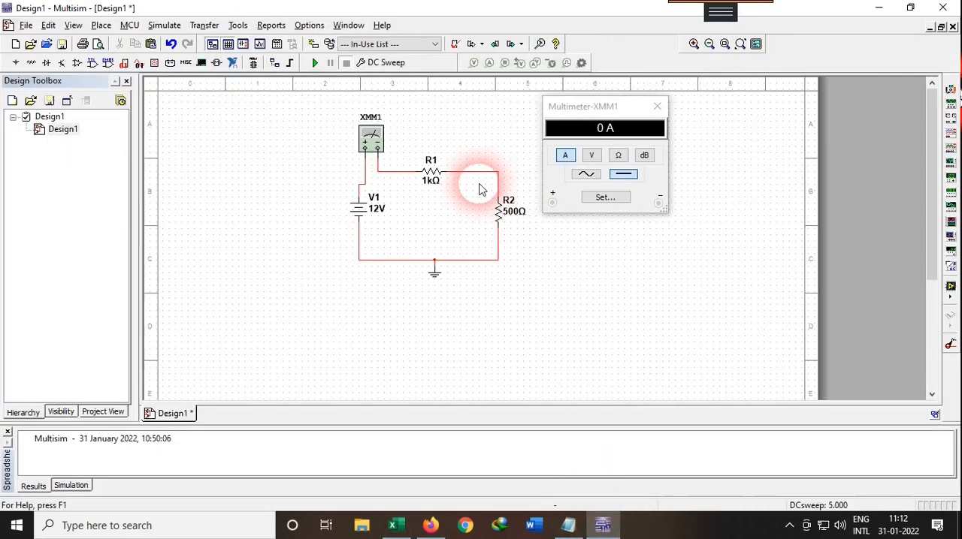